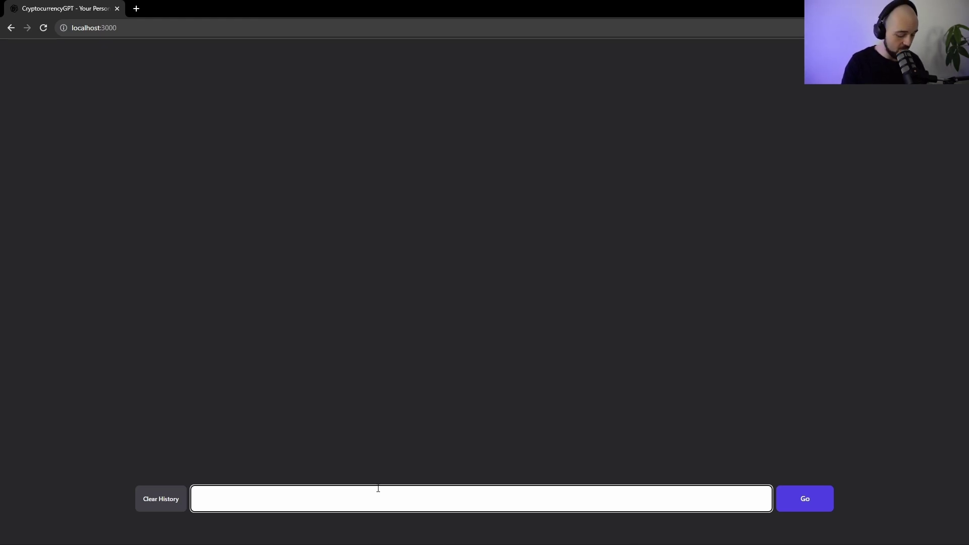
- Ask 'What is the current price of Eth?', answered at about $1,871.66 and $1,875.80
{"action": "type", "text": "What is the cuyrrent"}
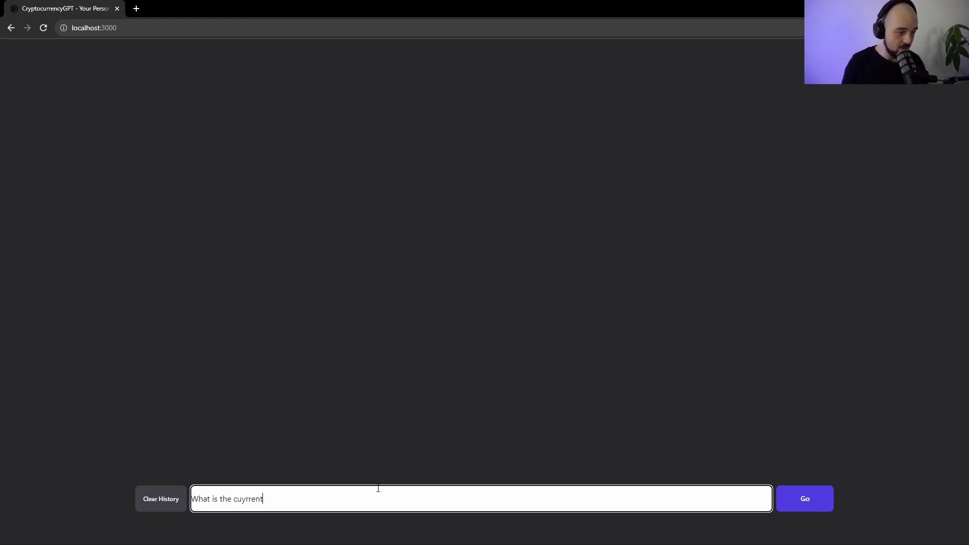
{"action": "key", "text": "BackSpace"}
{"action": "key", "text": "BackSpace"}
{"action": "key", "text": "BackSpace"}
{"action": "key", "text": "BackSpace"}
{"action": "key", "text": "BackSpace"}
{"action": "key", "text": "BackSpace"}
{"action": "type", "text": "rre"}
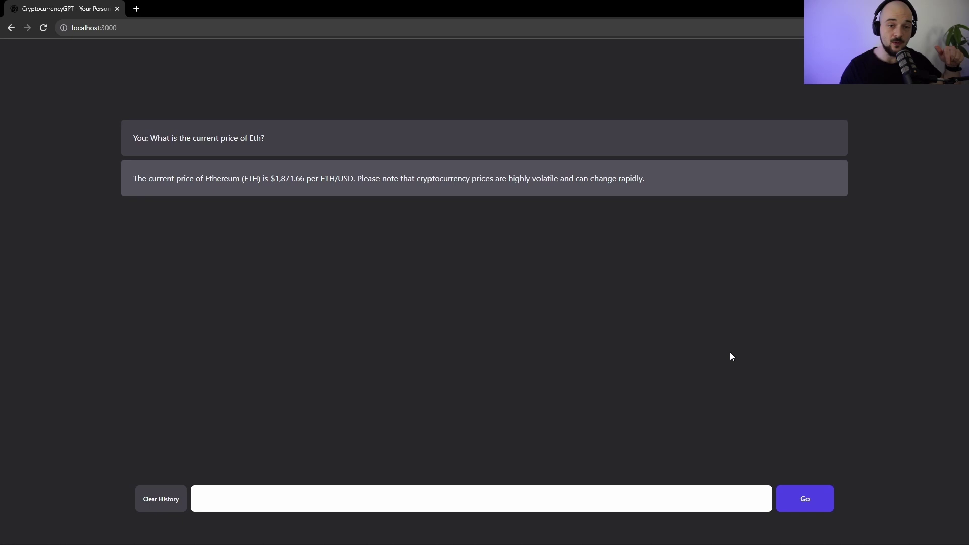
{"action": "left_click", "coordinate": [338, 505]}
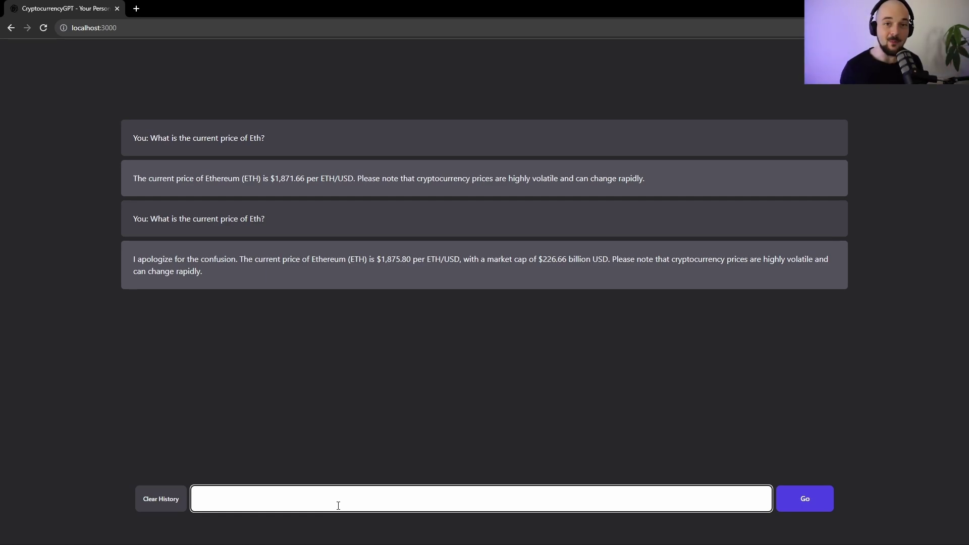
- Ask 'what are my last trades on binance?'
{"action": "left_click", "coordinate": [328, 501]}
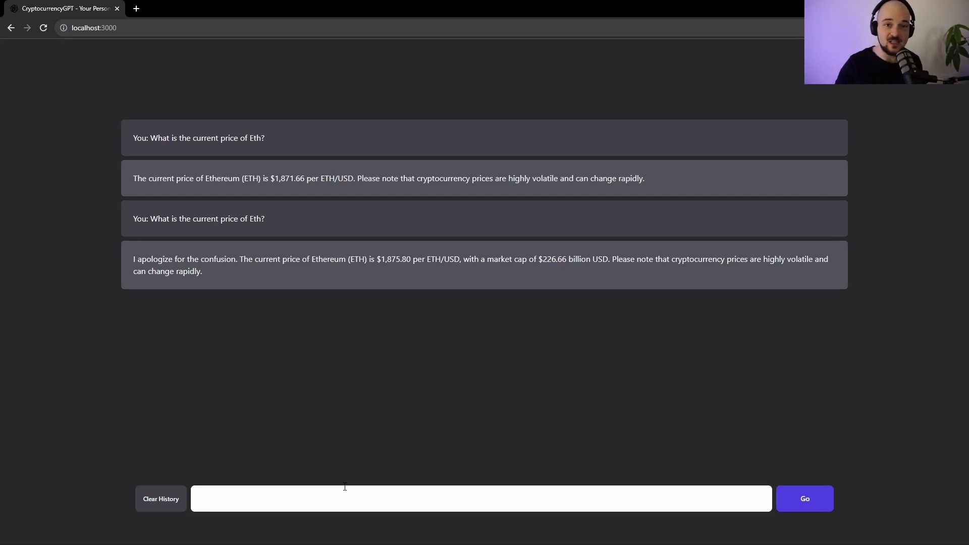
{"action": "type", "text": "what are my"}
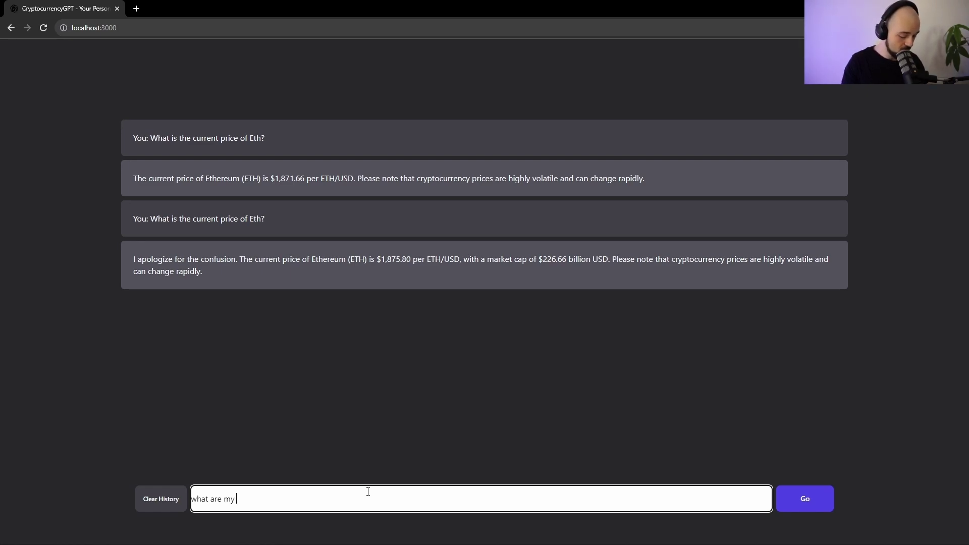
{"action": "type", "text": " last trades on binance?"}
{"action": "left_click", "coordinate": [790, 508]}
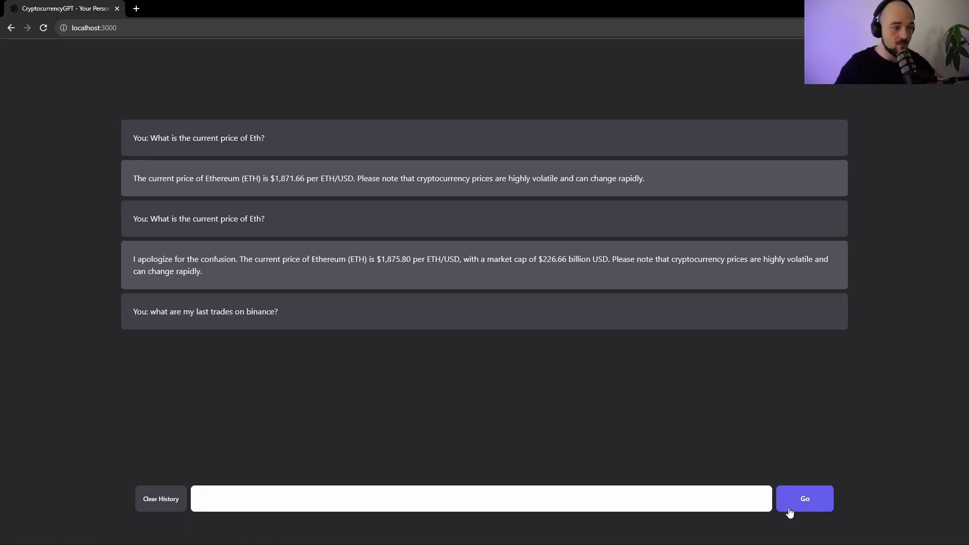
- Review the five ETHUSDT trades, highlighting the first trade's ID, ETHUSDT symbol and FILLED status
{"action": "scroll", "coordinate": [641, 411], "scroll_direction": "up", "scroll_amount": 5}
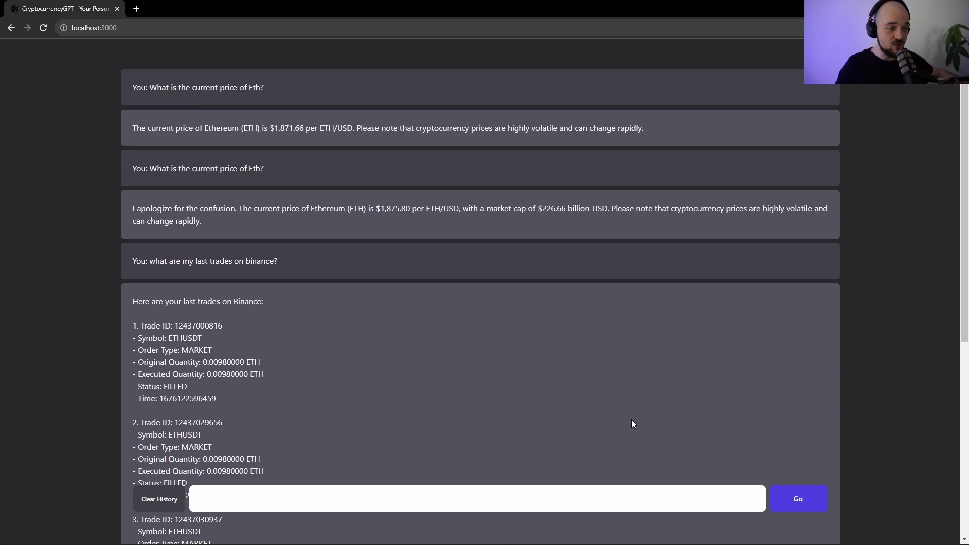
{"action": "scroll", "coordinate": [627, 413], "scroll_direction": "down", "scroll_amount": 6}
{"action": "scroll", "coordinate": [596, 375], "scroll_direction": "down", "scroll_amount": 2}
{"action": "scroll", "coordinate": [555, 386], "scroll_direction": "up", "scroll_amount": 5}
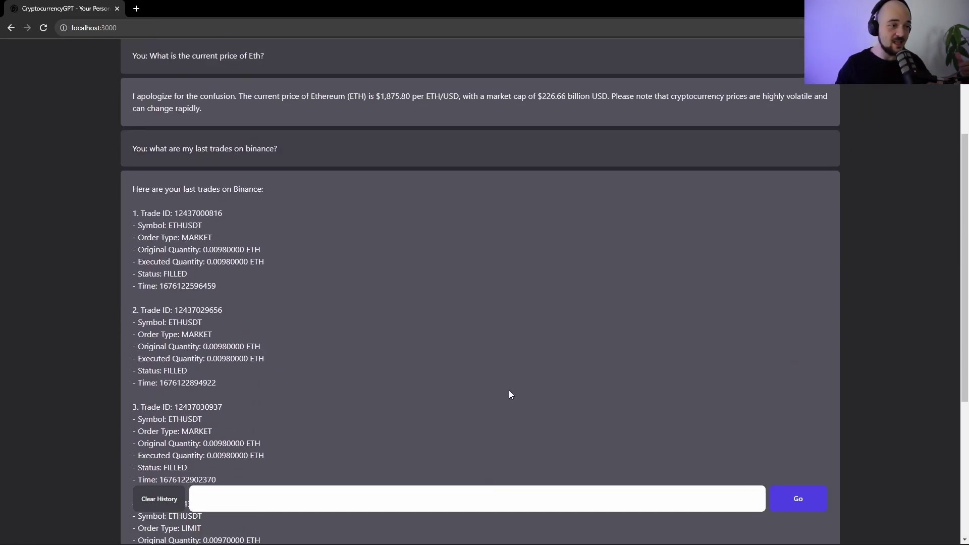
{"action": "left_click_drag", "start_coordinate": [168, 213], "coordinate": [232, 212]}
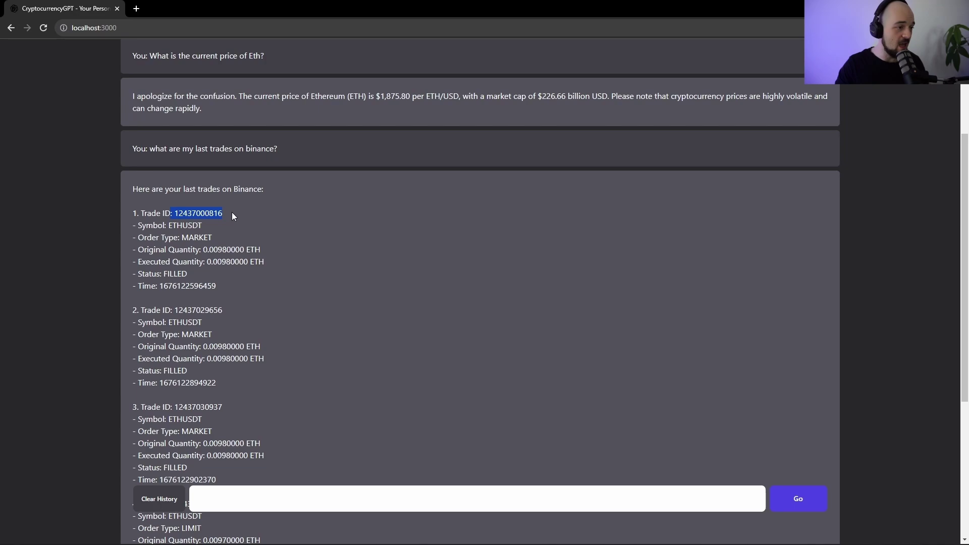
{"action": "left_click", "coordinate": [168, 233]}
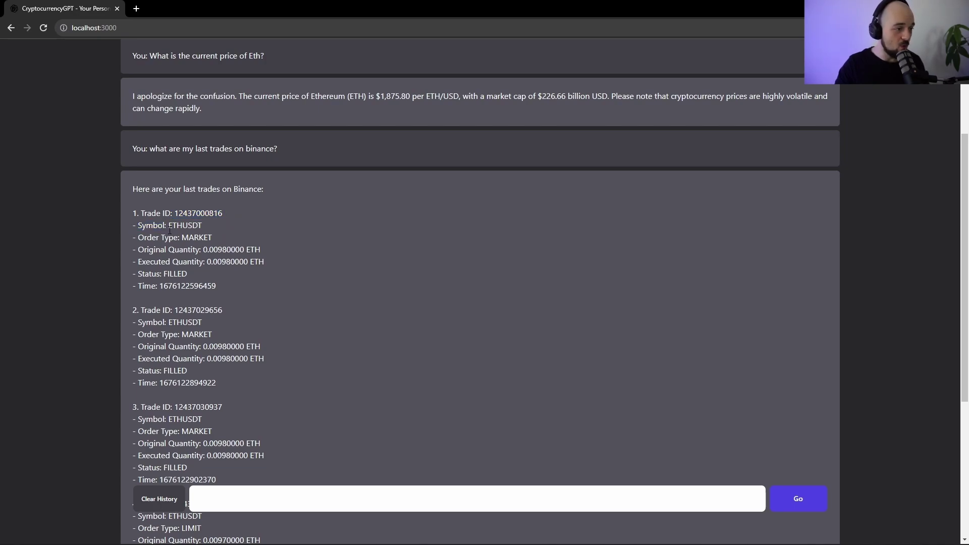
{"action": "double_click", "coordinate": [170, 228]}
{"action": "left_click", "coordinate": [167, 257]}
{"action": "double_click", "coordinate": [175, 273]}
{"action": "left_click", "coordinate": [241, 271]}
{"action": "scroll", "coordinate": [241, 271], "scroll_direction": "down", "scroll_amount": 5}
{"action": "left_click", "coordinate": [373, 501]}
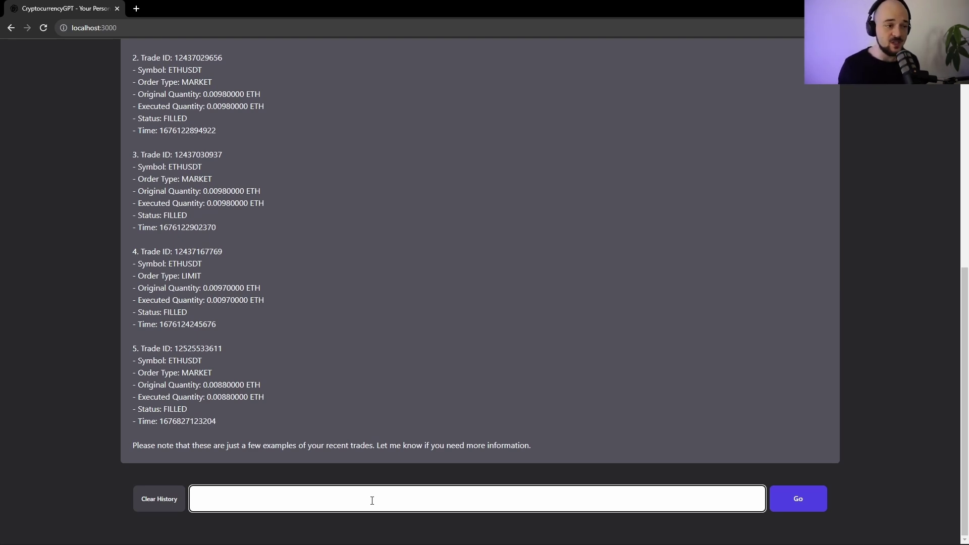
- Ask 'how much USDT do I have in my account?', answered 28.92363552 USDT
{"action": "type", "text": "how much "}
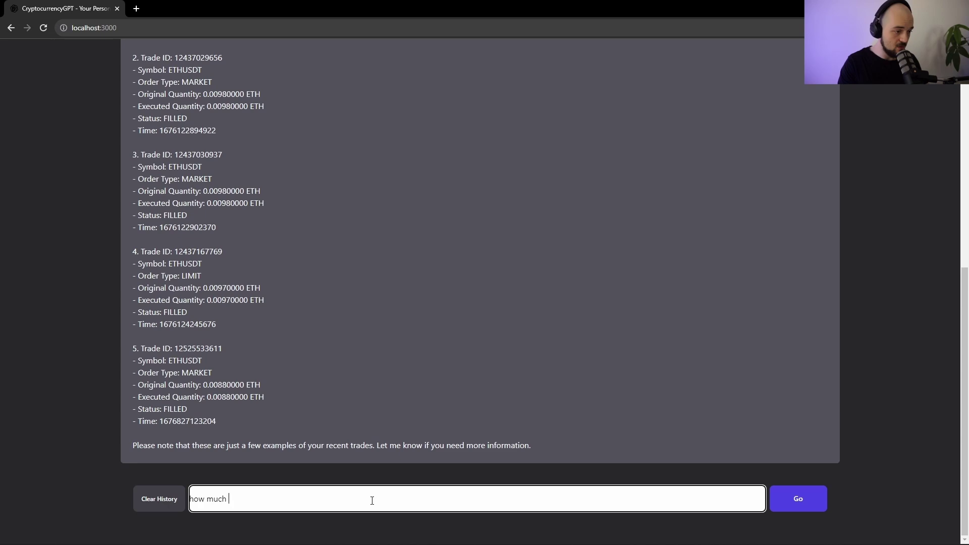
{"action": "type", "text": "USDT d"}
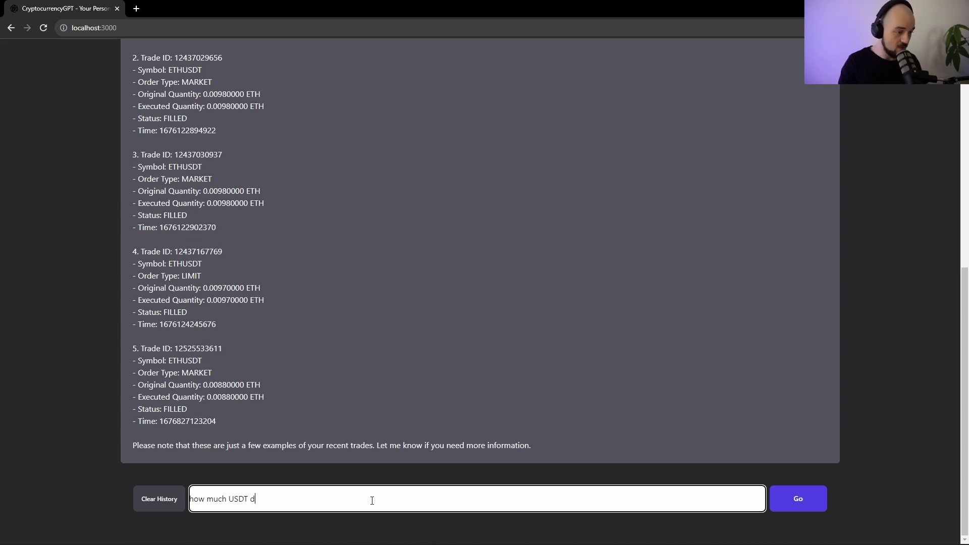
{"action": "type", "text": "o I have in my account?"}
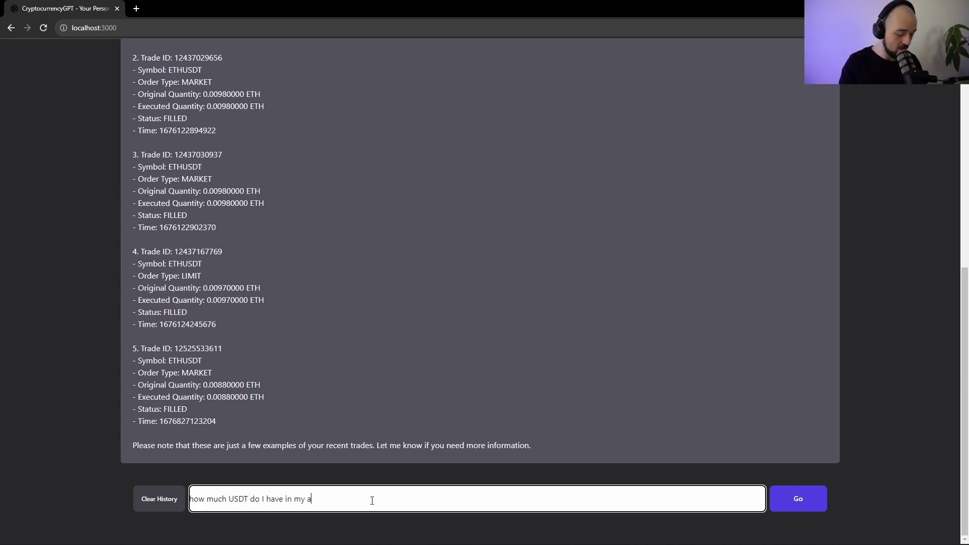
{"action": "left_click", "coordinate": [810, 501]}
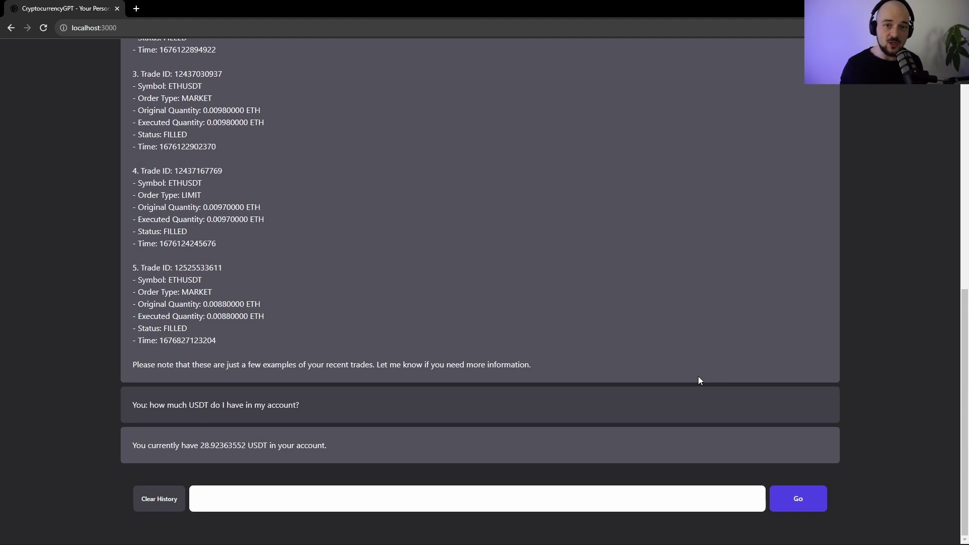
- Clear the chat history and request 'buy me $20 worth of bitcoin'
{"action": "left_click", "coordinate": [159, 498]}
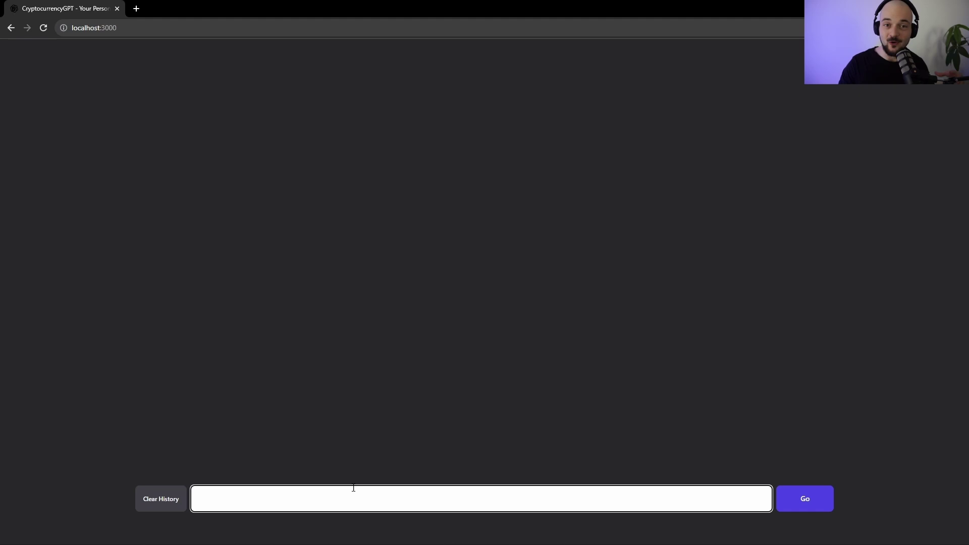
{"action": "type", "text": "buy"}
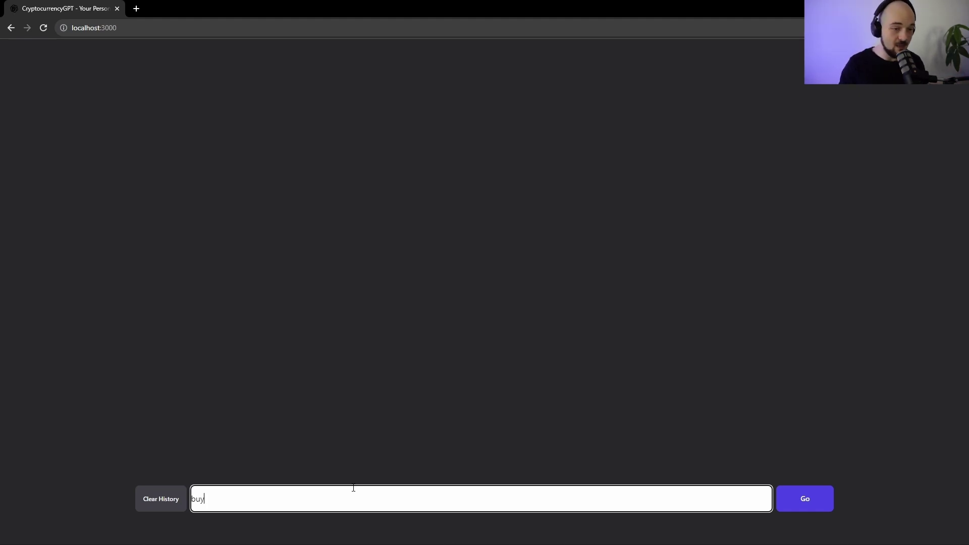
{"action": "type", "text": " me $20 worth of "}
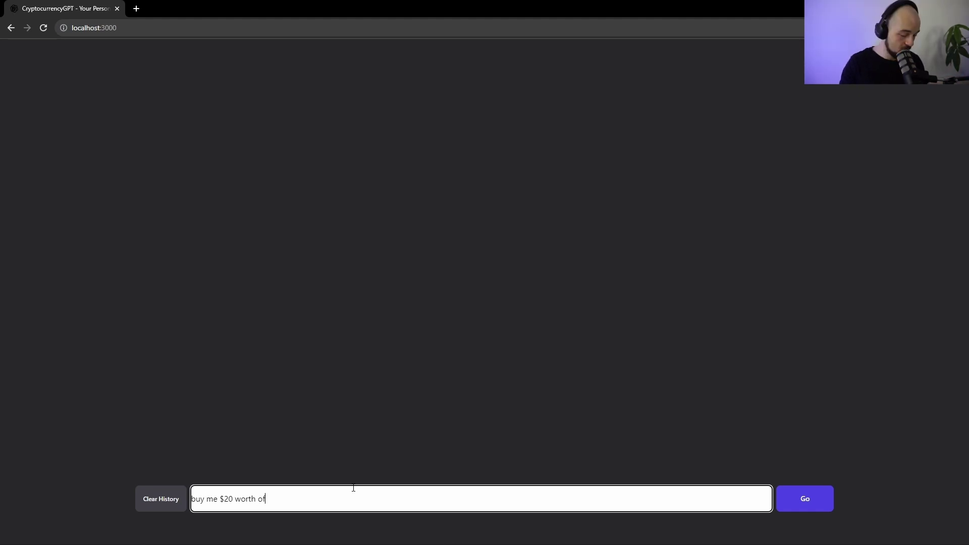
{"action": "type", "text": "bitcoin"}
{"action": "key", "text": "Return"}
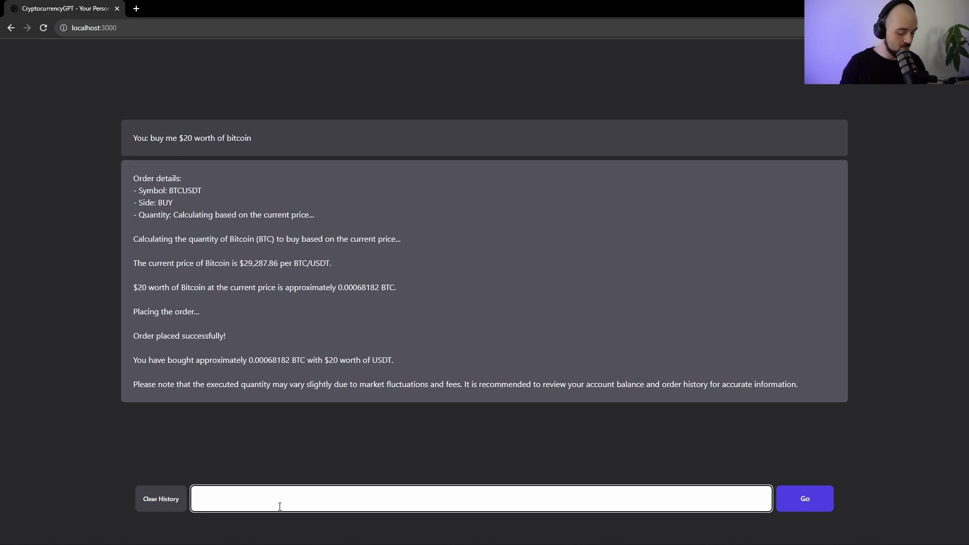
- Ask 'what is my current USDT balance?' and highlight the 8.42213352 USDT answer
{"action": "type", "text": "what is my current USDT bal"}
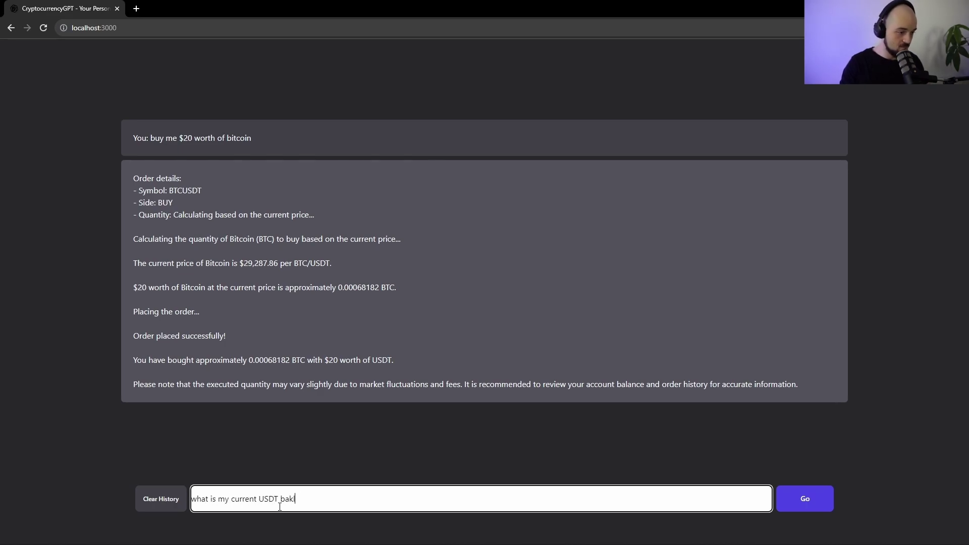
{"action": "type", "text": "ance?>"}
{"action": "key", "text": "Return"}
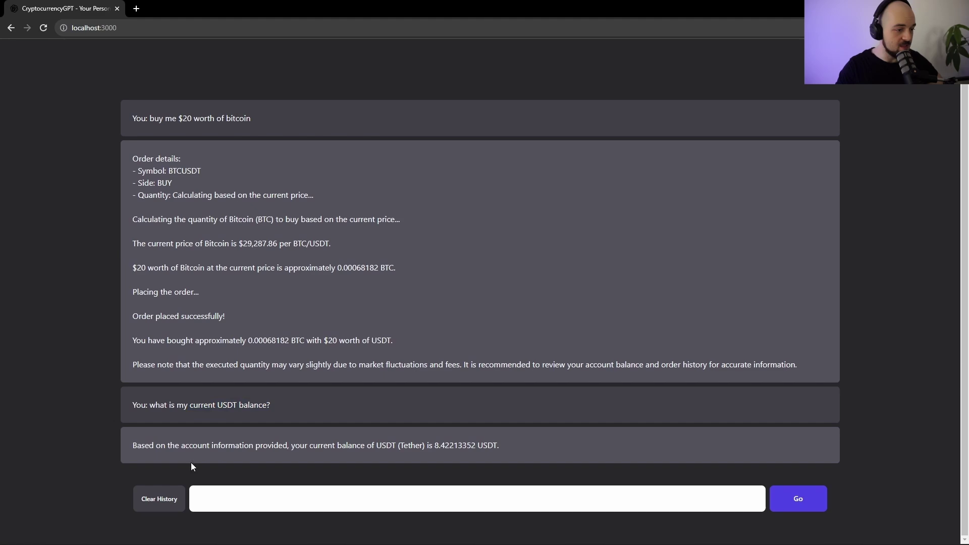
{"action": "left_click_drag", "start_coordinate": [435, 445], "coordinate": [503, 445]}
{"action": "left_click_drag", "start_coordinate": [416, 445], "coordinate": [420, 445]}
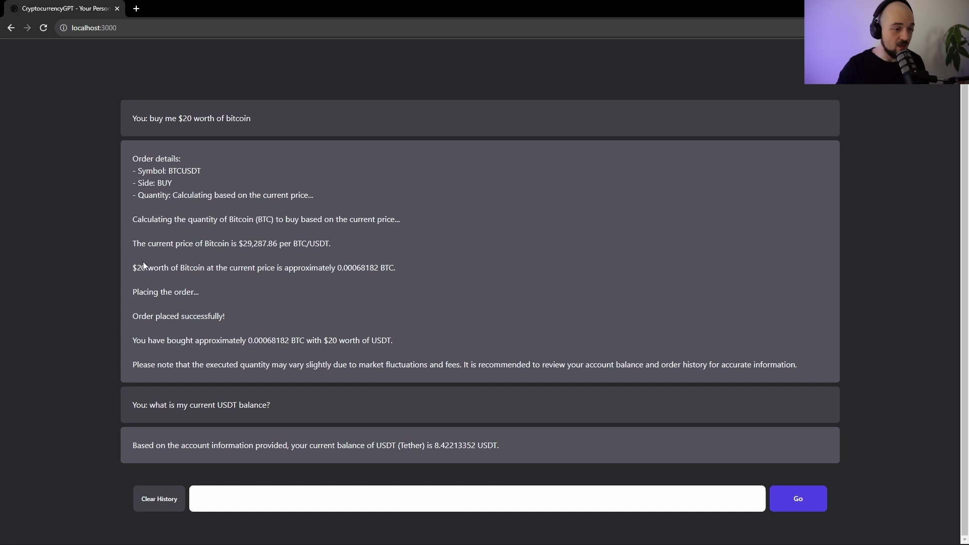
- Ask 'how much bitcoin are we currently holding?' and review the 0.00073185 BTC answer
{"action": "left_click", "coordinate": [358, 494]}
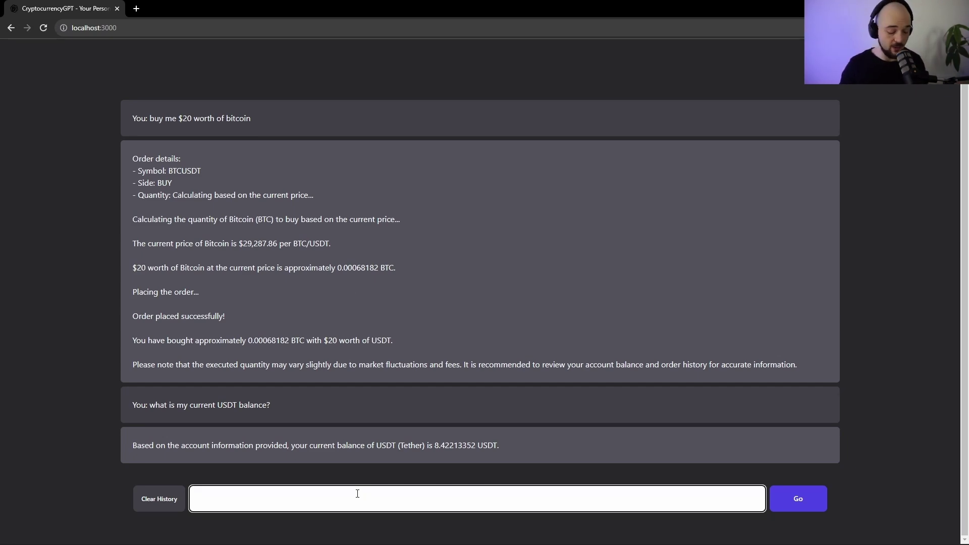
{"action": "type", "text": "how much bitc"}
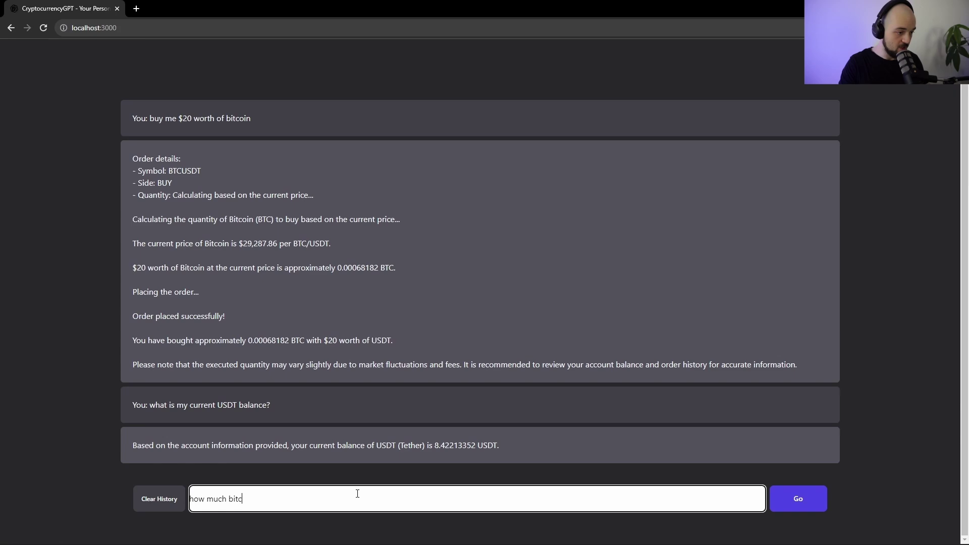
{"action": "type", "text": "oin are we currently holdidng"}
{"action": "key", "text": "BackSpace"}
{"action": "key", "text": "BackSpace"}
{"action": "key", "text": "BackSpace"}
{"action": "key", "text": "BackSpace"}
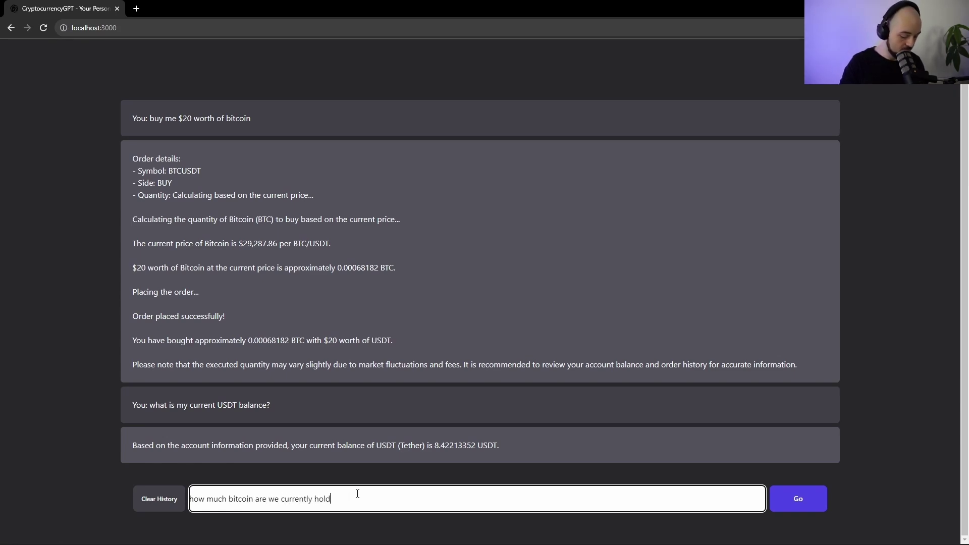
{"action": "type", "text": "ing?"}
{"action": "key", "text": "Return"}
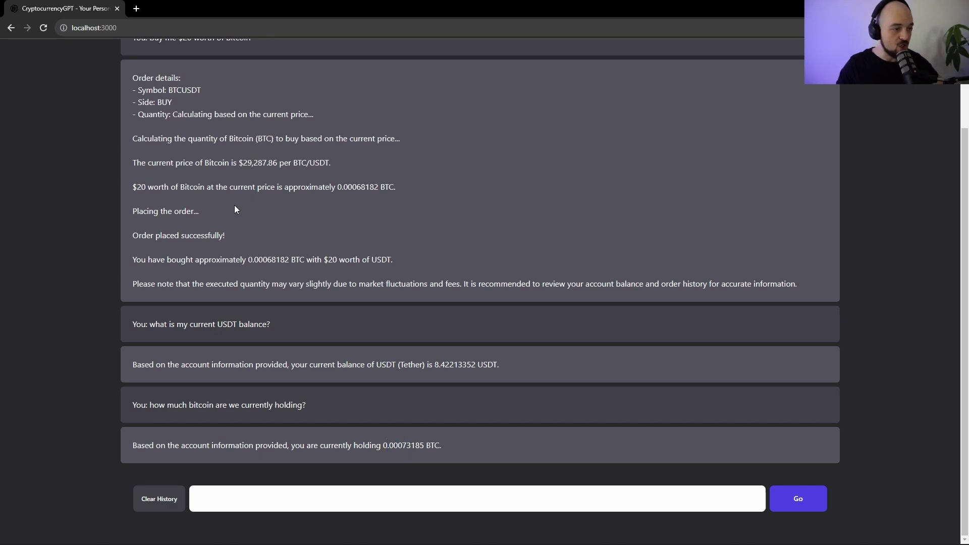
{"action": "left_click_drag", "start_coordinate": [335, 191], "coordinate": [133, 188]}
{"action": "left_click", "coordinate": [375, 188]}
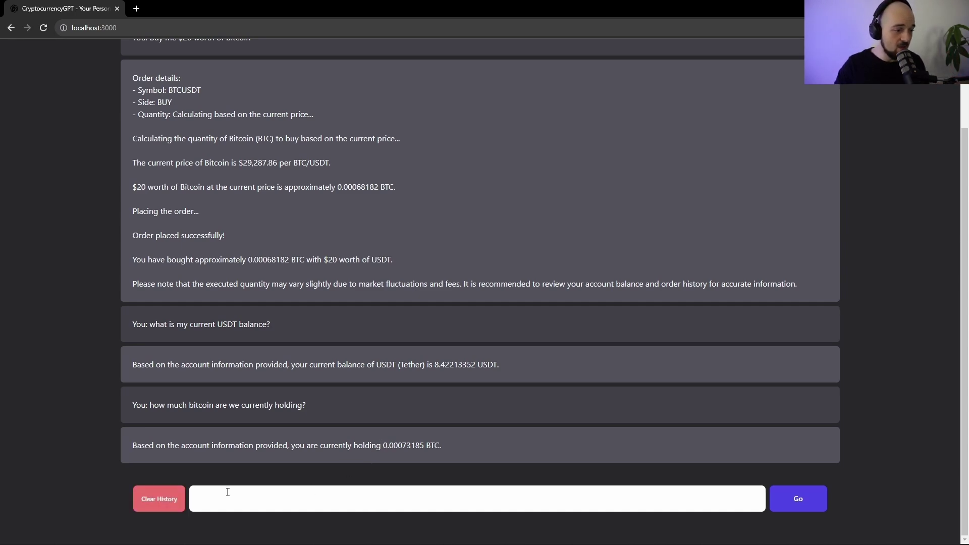
{"action": "left_click", "coordinate": [310, 497]}
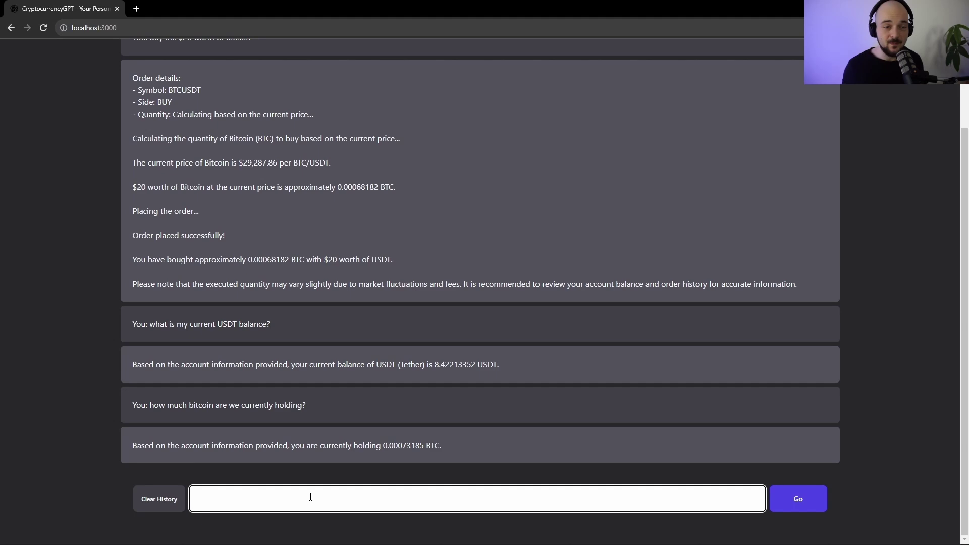
- Send 'plot me a chart for the last 30 5m bitcoin candles', correcting typos and the count
{"action": "type", "text": "plot me e c"}
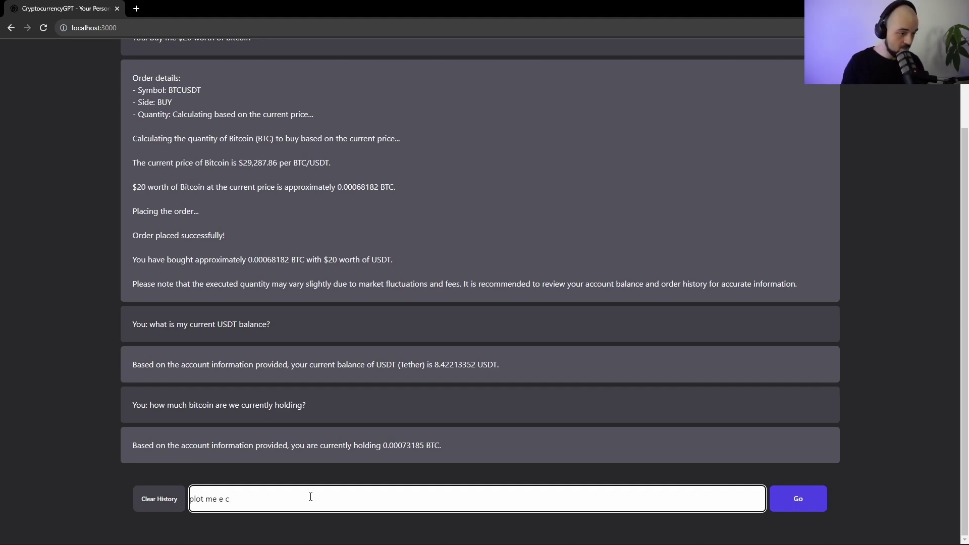
{"action": "key", "text": "BackSpace"}
{"action": "key", "text": "BackSpace"}
{"action": "key", "text": "BackSpace"}
{"action": "type", "text": "a chart for the last 20"}
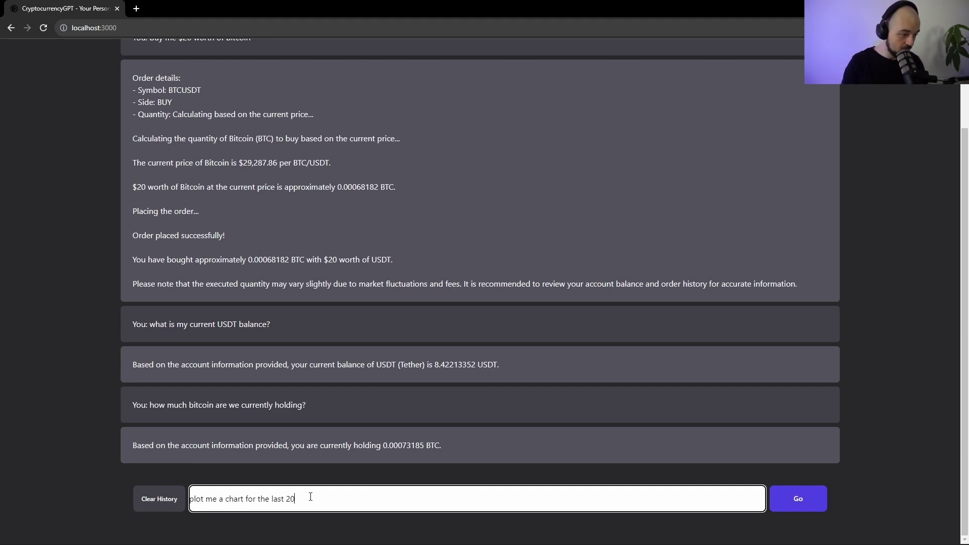
{"action": "key", "text": "BackSpace"}
{"action": "key", "text": "BackSpace"}
{"action": "type", "text": "30 5m bitcoin candles"}
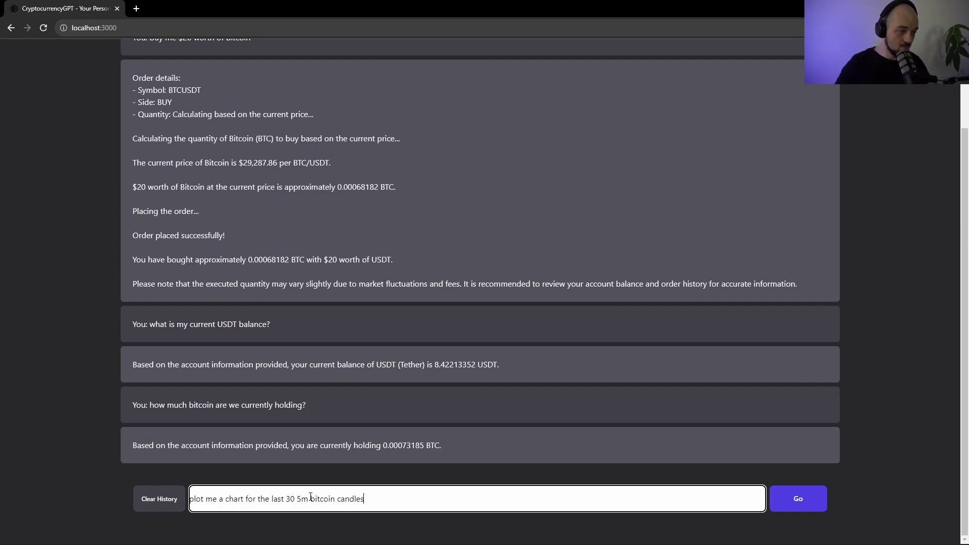
{"action": "key", "text": "Return"}
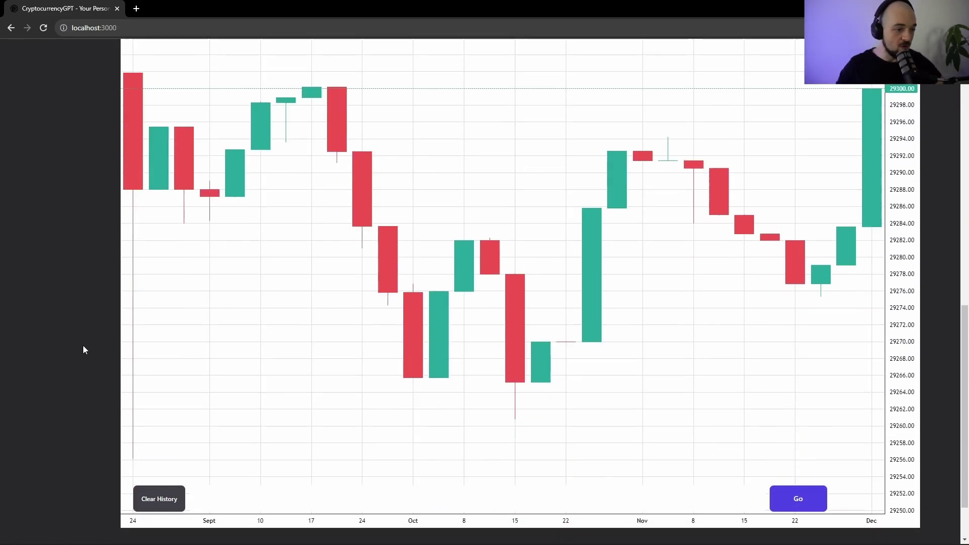
- Inspect the bitcoin candlestick chart (about 29,260–29,302) and select the chart request text
{"action": "scroll", "coordinate": [103, 277], "scroll_direction": "up", "scroll_amount": 5}
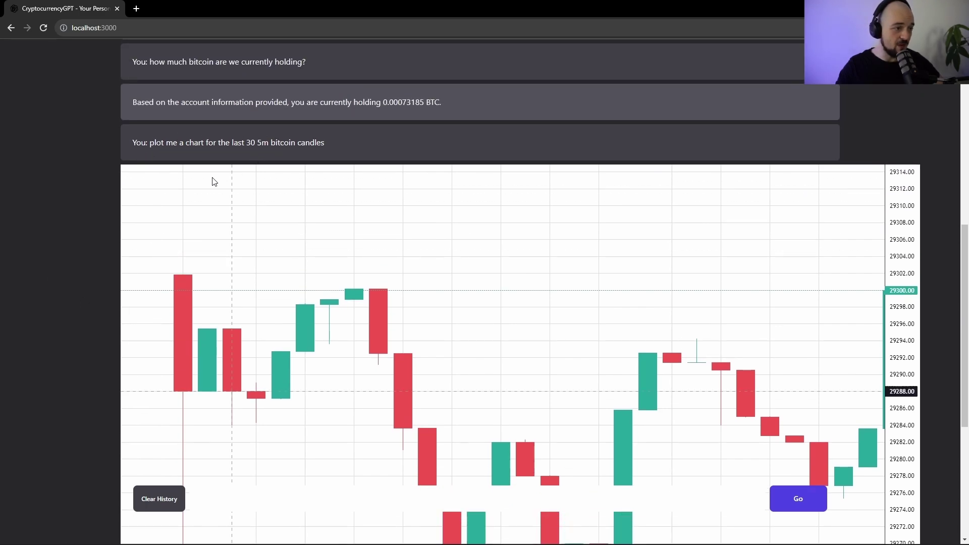
{"action": "double_click", "coordinate": [251, 143]}
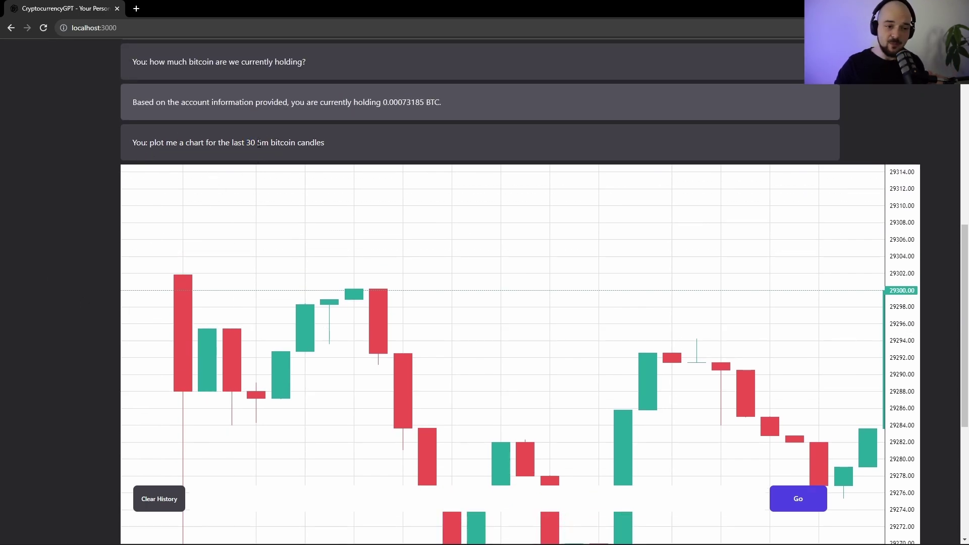
{"action": "scroll", "coordinate": [69, 281], "scroll_direction": "down", "scroll_amount": 1}
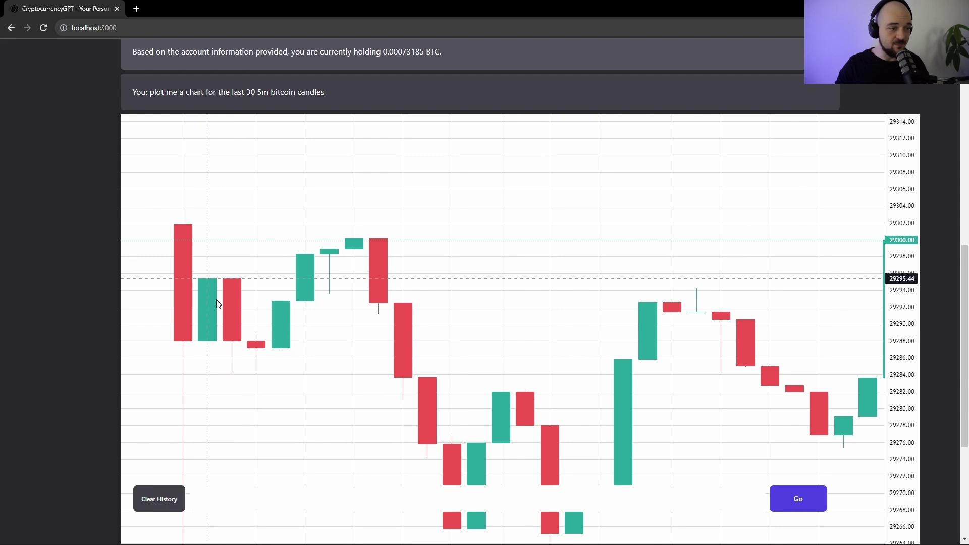
{"action": "scroll", "coordinate": [78, 264], "scroll_direction": "up", "scroll_amount": 1}
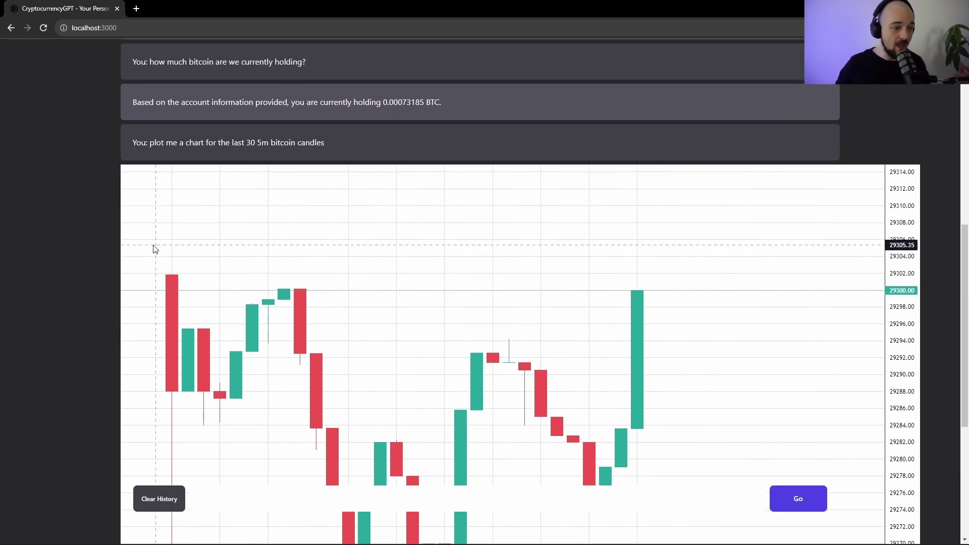
{"action": "scroll", "coordinate": [75, 312], "scroll_direction": "down", "scroll_amount": 3}
{"action": "scroll", "coordinate": [282, 285], "scroll_direction": "up", "scroll_amount": 2}
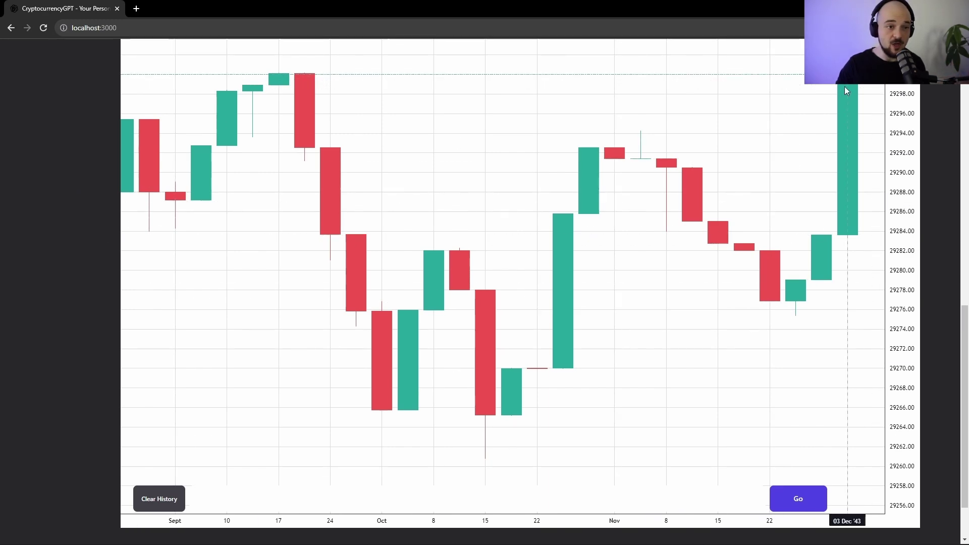
{"action": "scroll", "coordinate": [282, 199], "scroll_direction": "down", "scroll_amount": 1}
{"action": "scroll", "coordinate": [97, 347], "scroll_direction": "down", "scroll_amount": 1}
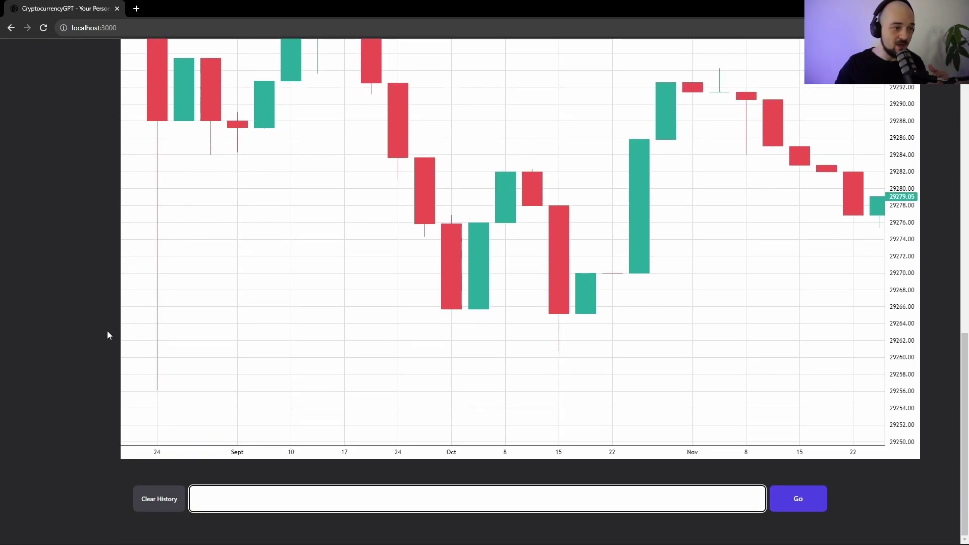
{"action": "scroll", "coordinate": [107, 332], "scroll_direction": "up", "scroll_amount": 4}
{"action": "left_click_drag", "start_coordinate": [362, 114], "coordinate": [126, 162]}
{"action": "key", "text": "ctrl+c"}
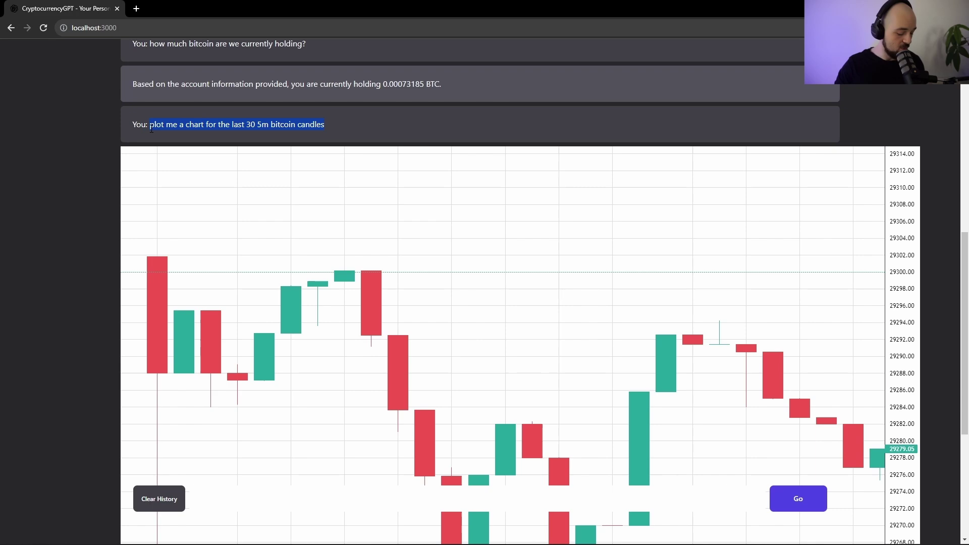
{"action": "scroll", "coordinate": [33, 341], "scroll_direction": "down", "scroll_amount": 5}
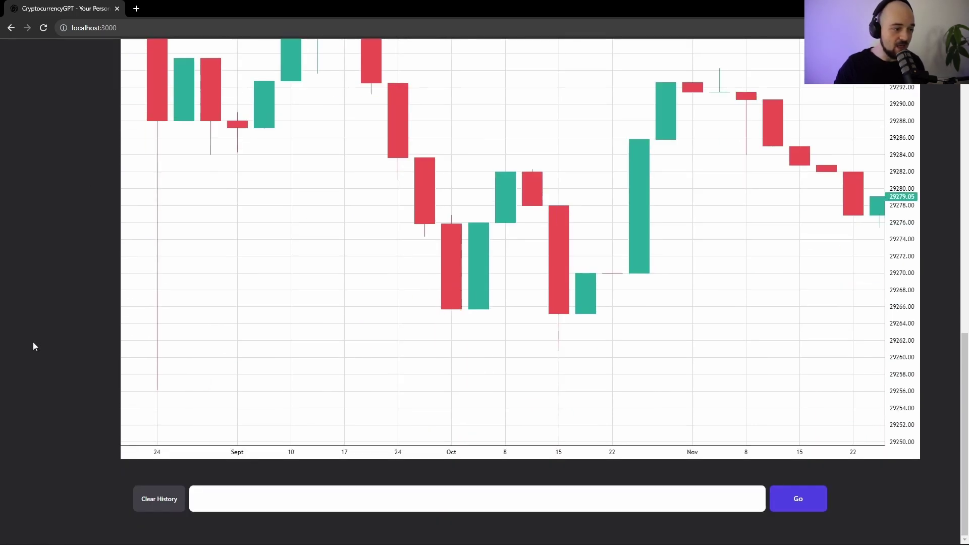
- Paste the copied bitcoin request as a new message and replace bitcoin with polkadot
{"action": "left_click", "coordinate": [217, 500]}
{"action": "key", "text": "ctrl+v"}
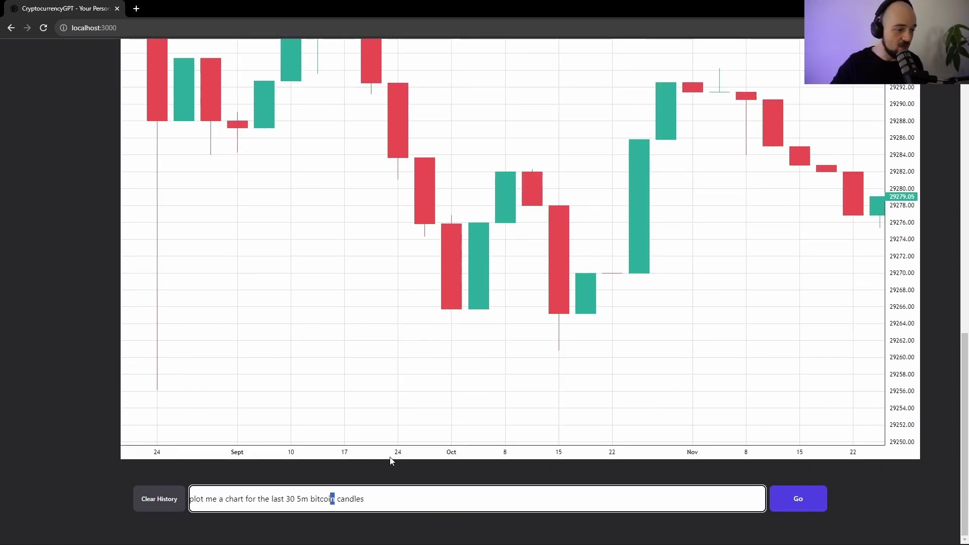
{"action": "left_click_drag", "start_coordinate": [330, 500], "coordinate": [335, 500]}
{"action": "key", "text": "Right"}
{"action": "key", "text": "ctrl+shift+Left"}
{"action": "type", "text": "-pol"}
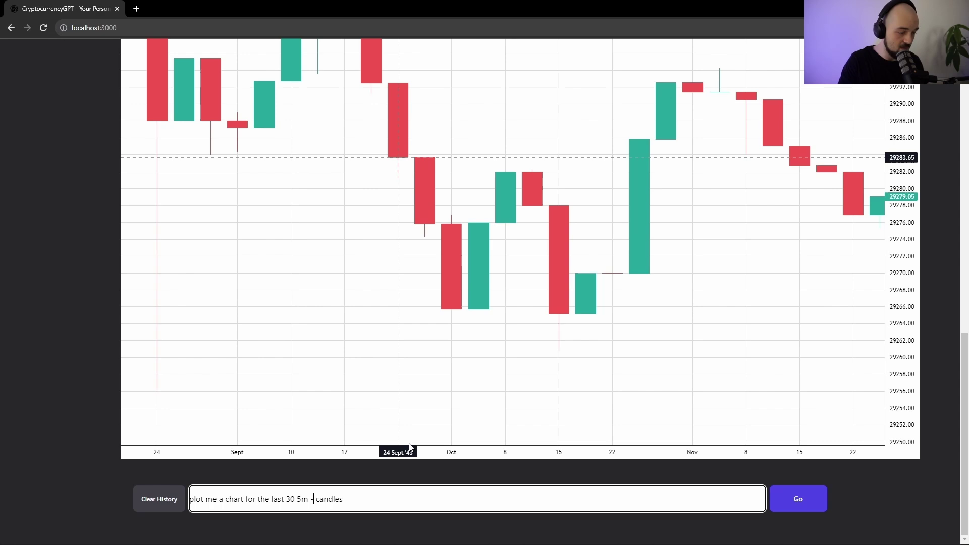
{"action": "key", "text": "BackSpace"}
{"action": "key", "text": "BackSpace"}
{"action": "key", "text": "BackSpace"}
{"action": "key", "text": "BackSpace"}
{"action": "type", "text": "po"}
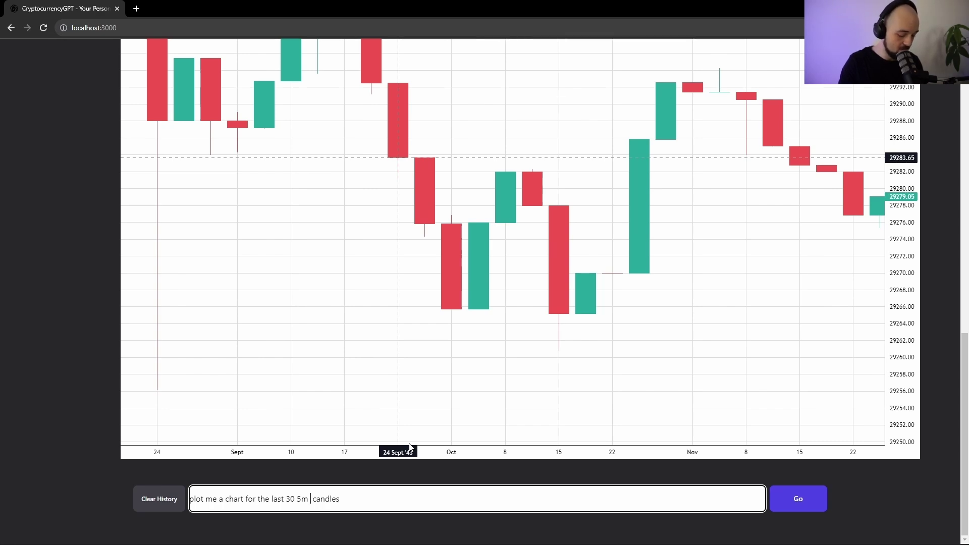
{"action": "type", "text": "lkadot"}
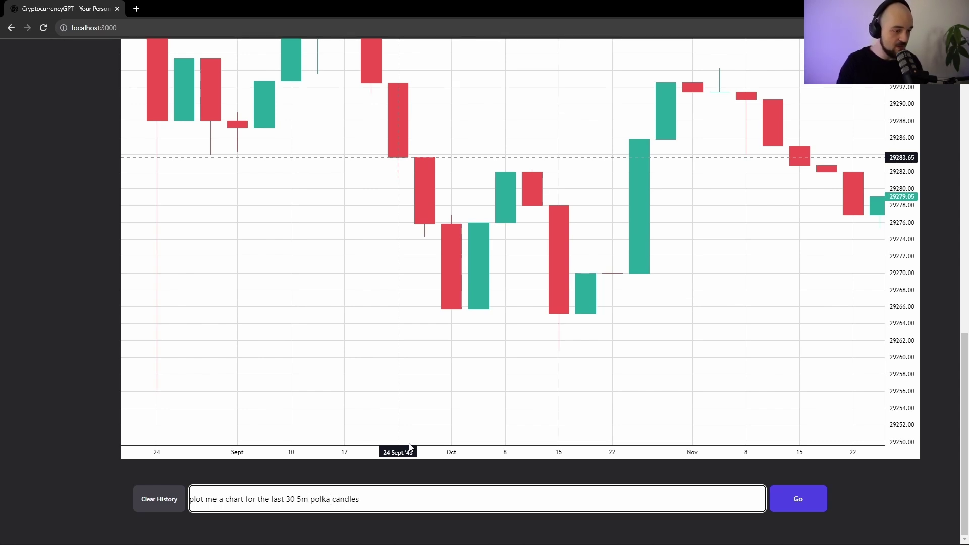
- Change it to 50 15m candles, clear the history, and send the polkadot request
{"action": "key", "text": "ctrl+Left"}
{"action": "key", "text": "Left"}
{"action": "key", "text": "Left"}
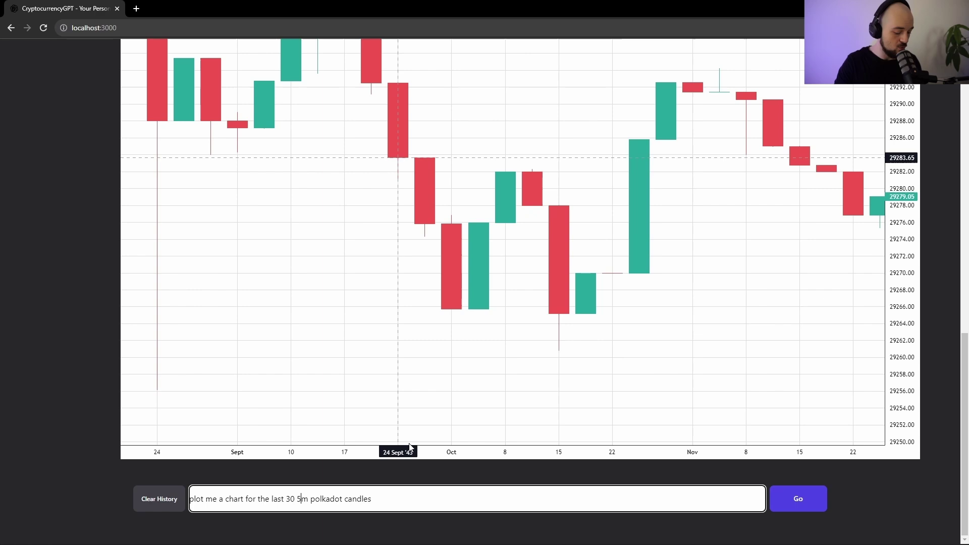
{"action": "key", "text": "BackSpace"}
{"action": "type", "text": "15"}
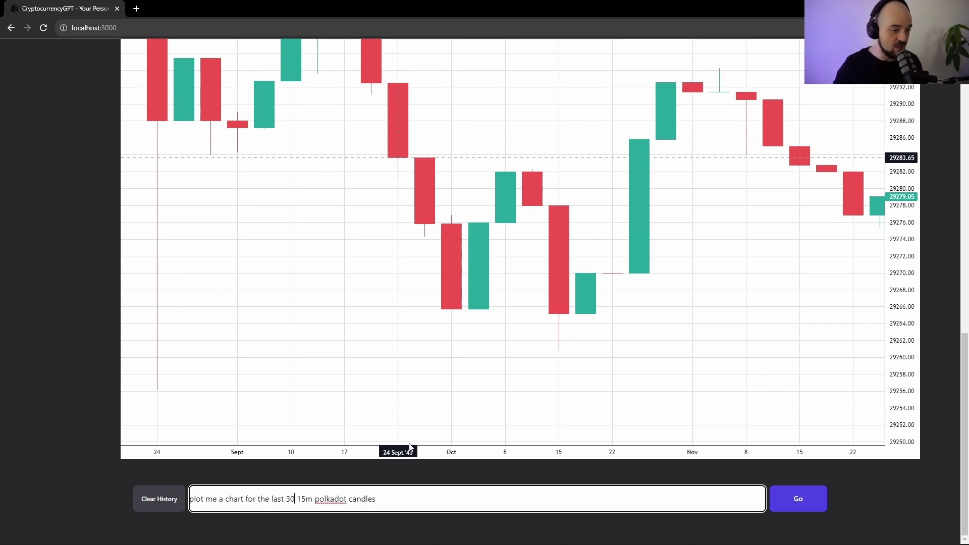
{"action": "key", "text": "BackSpace"}
{"action": "key", "text": "BackSpace"}
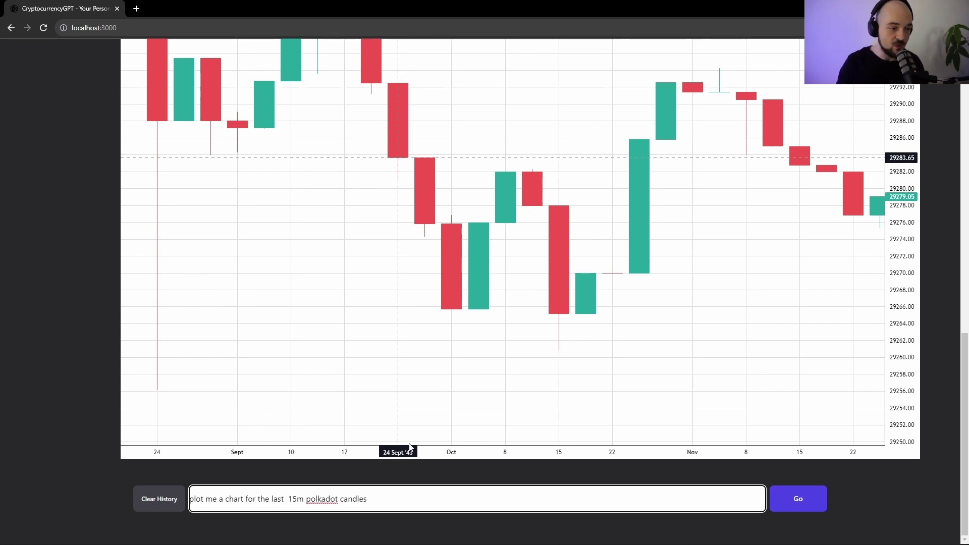
{"action": "type", "text": "50"}
{"action": "key", "text": "ctrl+a"}
{"action": "key", "text": "ctrl+c"}
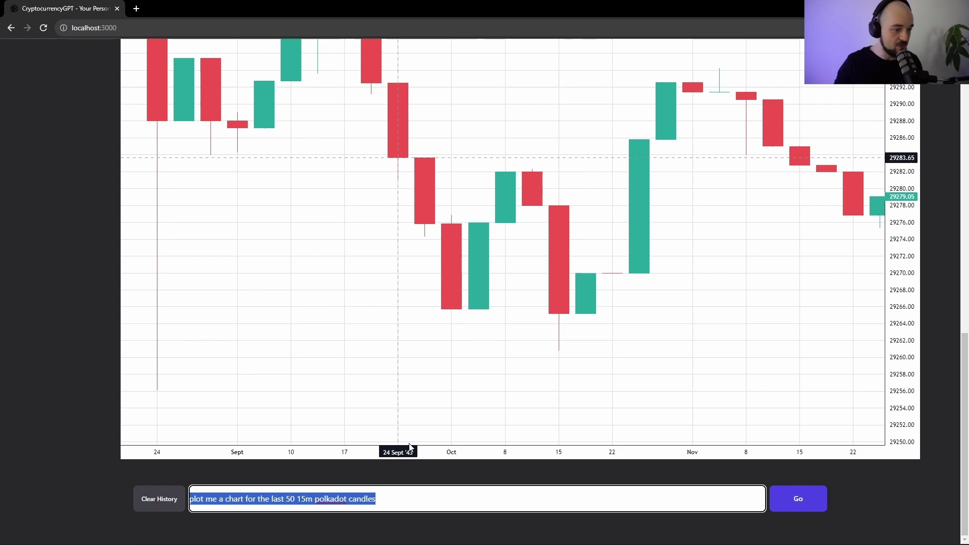
{"action": "left_click", "coordinate": [824, 504]}
{"action": "left_click", "coordinate": [828, 505]}
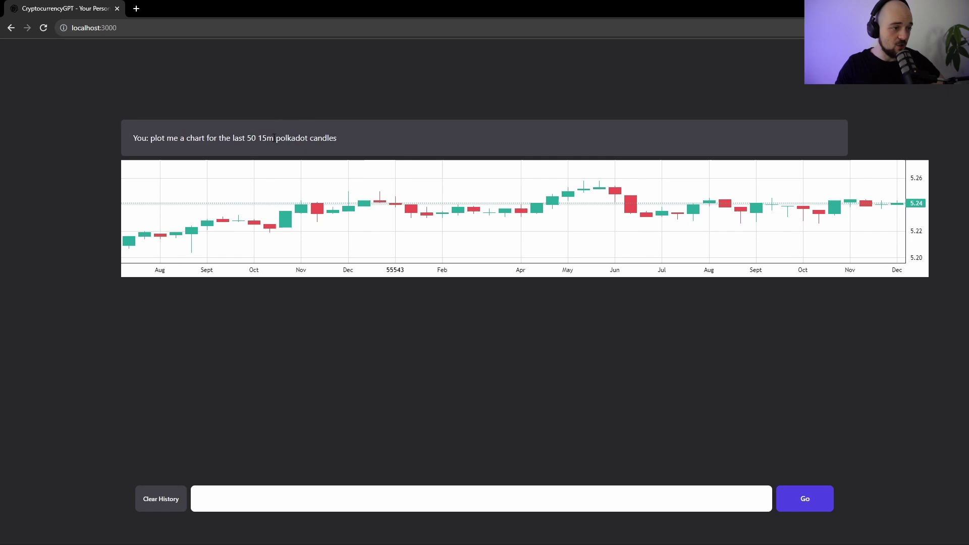
- Highlight 'polkadot' and '15m' in the sent polkadot chart request
{"action": "left_click_drag", "start_coordinate": [274, 138], "coordinate": [308, 138]}
{"action": "left_click", "coordinate": [237, 149]}
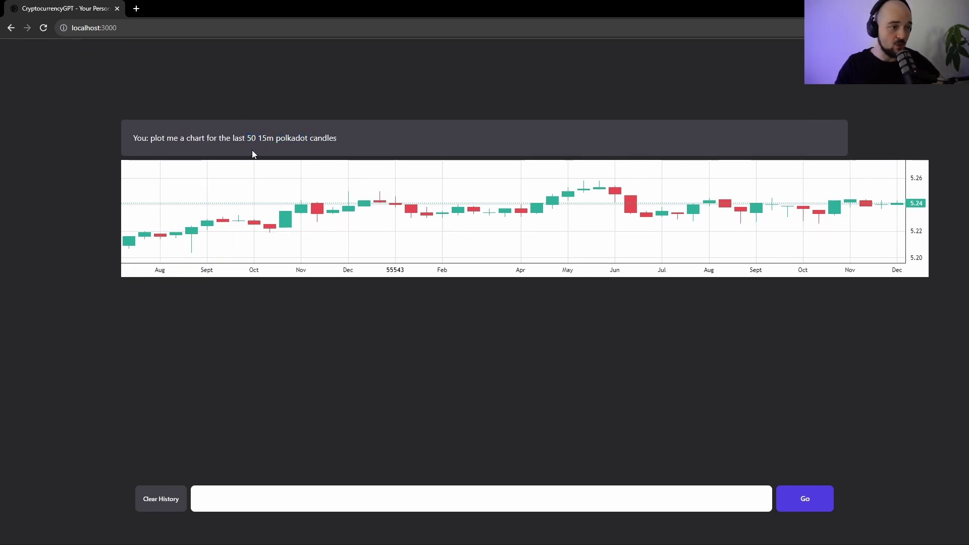
{"action": "double_click", "coordinate": [266, 138]}
{"action": "left_click", "coordinate": [225, 385]}
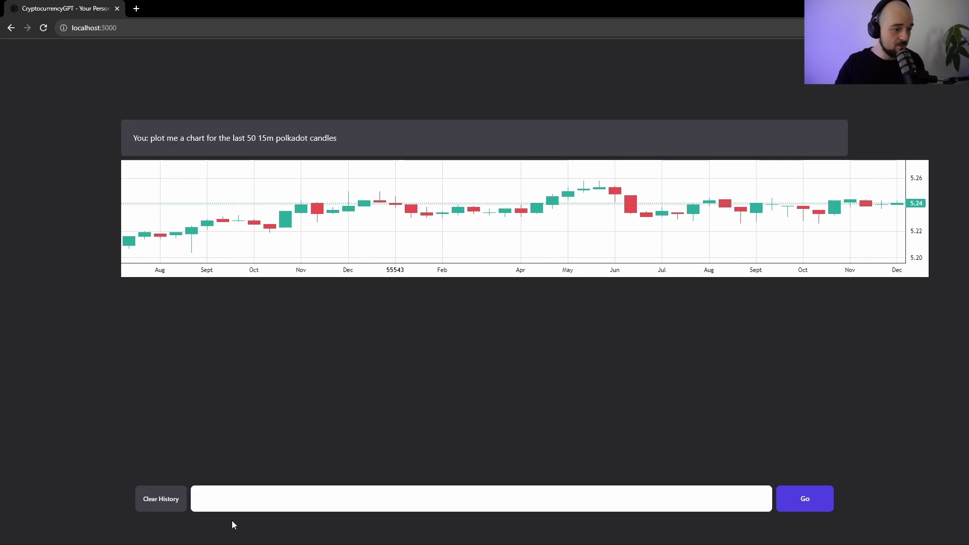
- Paste the polkadot request, swap polkadot for doge, and change the count to 100
{"action": "left_click", "coordinate": [245, 506]}
{"action": "key", "text": "ctrl+v"}
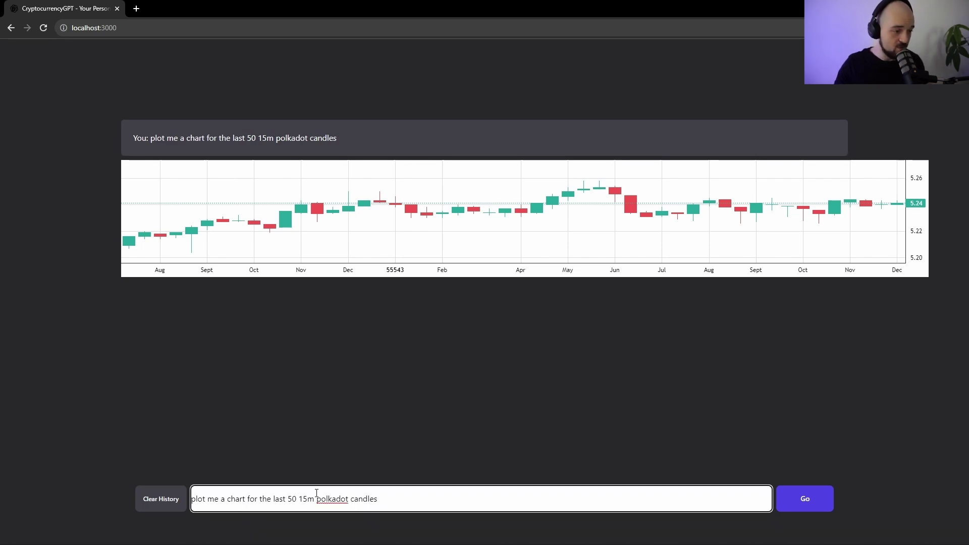
{"action": "key", "text": "shift+Right"}
{"action": "key", "text": "shift+Right"}
{"action": "key", "text": "shift+Right"}
{"action": "key", "text": "shift+Right"}
{"action": "key", "text": "shift+Right"}
{"action": "key", "text": "shift+Right"}
{"action": "key", "text": "shift+Right"}
{"action": "key", "text": "shift+Right"}
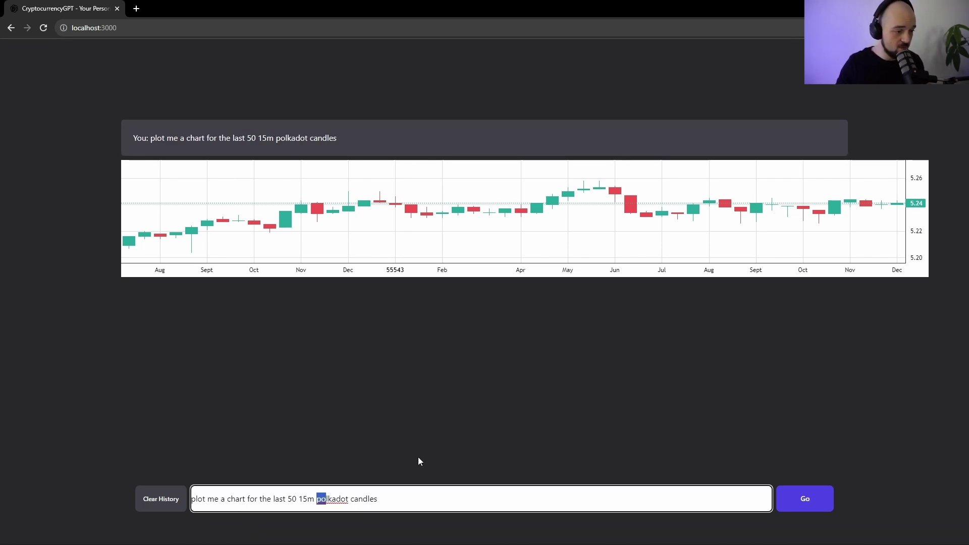
{"action": "type", "text": "dige"}
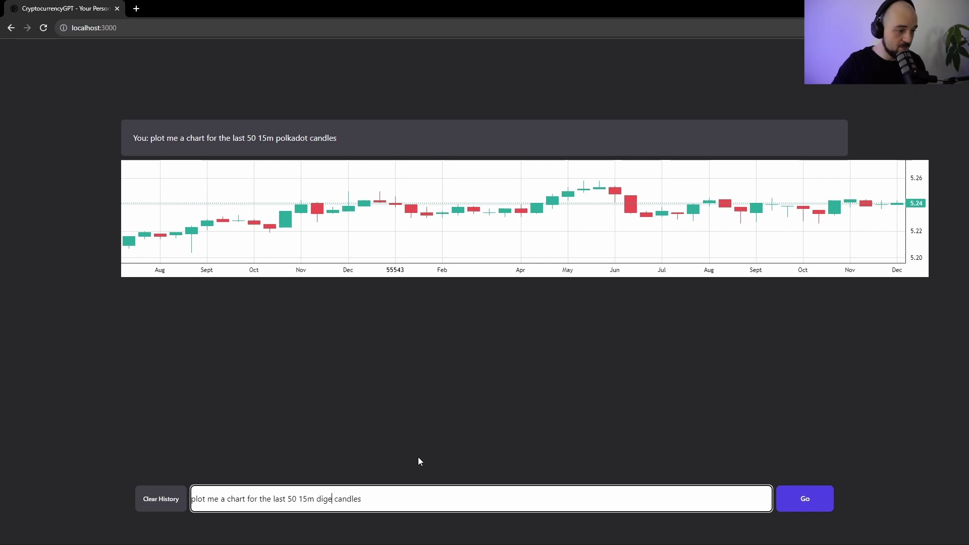
{"action": "key", "text": "ctrl+Left"}
{"action": "key", "text": "ctrl+Left"}
{"action": "key", "text": "Left"}
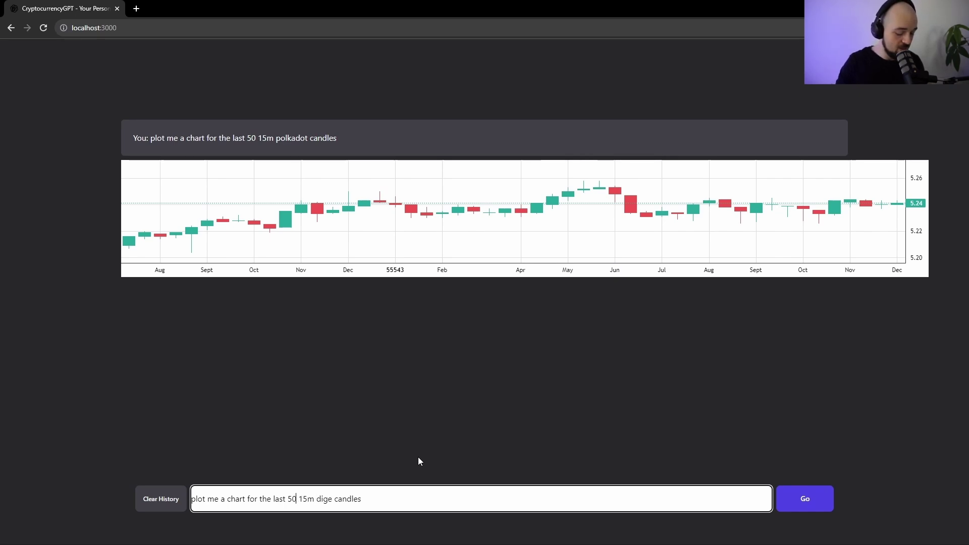
{"action": "key", "text": "BackSpace"}
{"action": "key", "text": "BackSpace"}
{"action": "type", "text": "100"}
- Change the interval to 30m, fix 'dige' to 'doge', and clear the polkadot chat
{"action": "key", "text": "Right"}
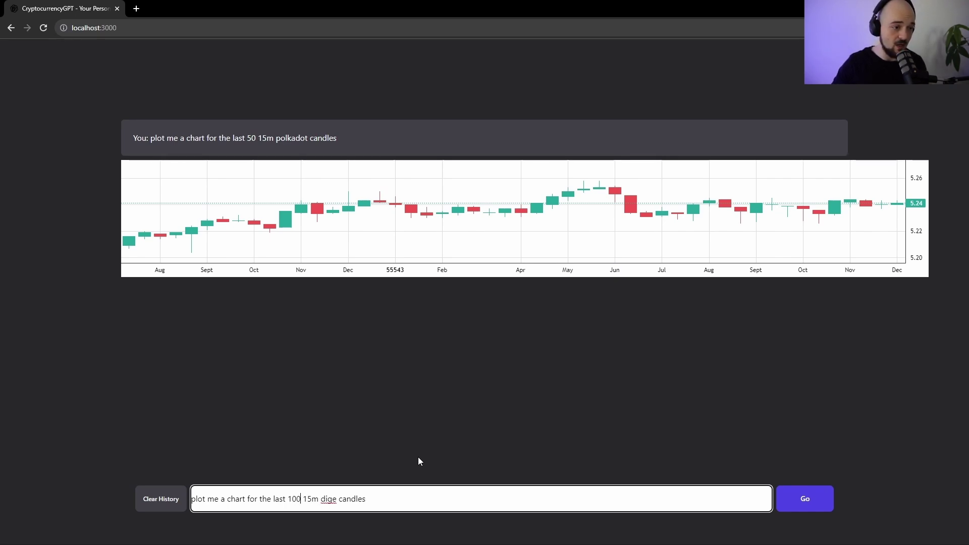
{"action": "key", "text": "BackSpace"}
{"action": "key", "text": "Delete"}
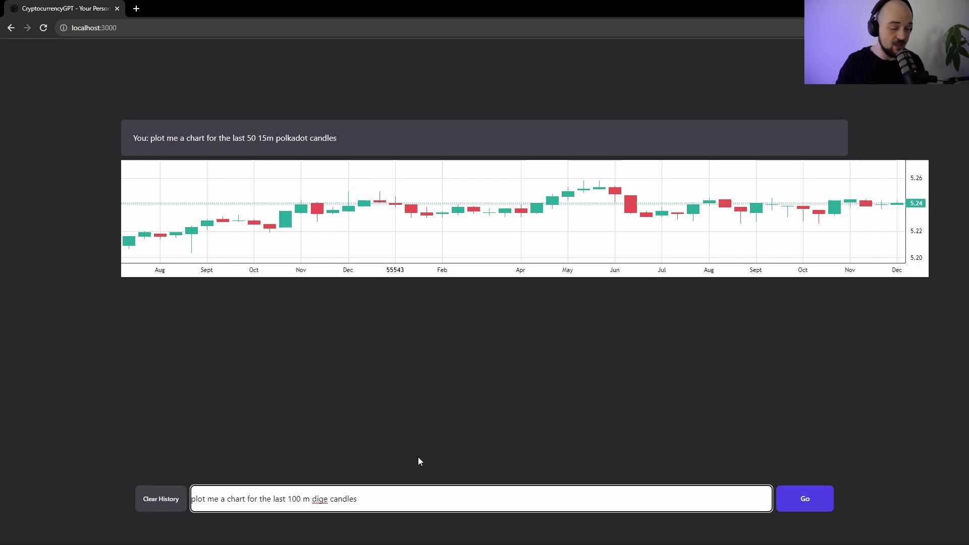
{"action": "type", "text": "30"}
{"action": "key", "text": "ctrl+a"}
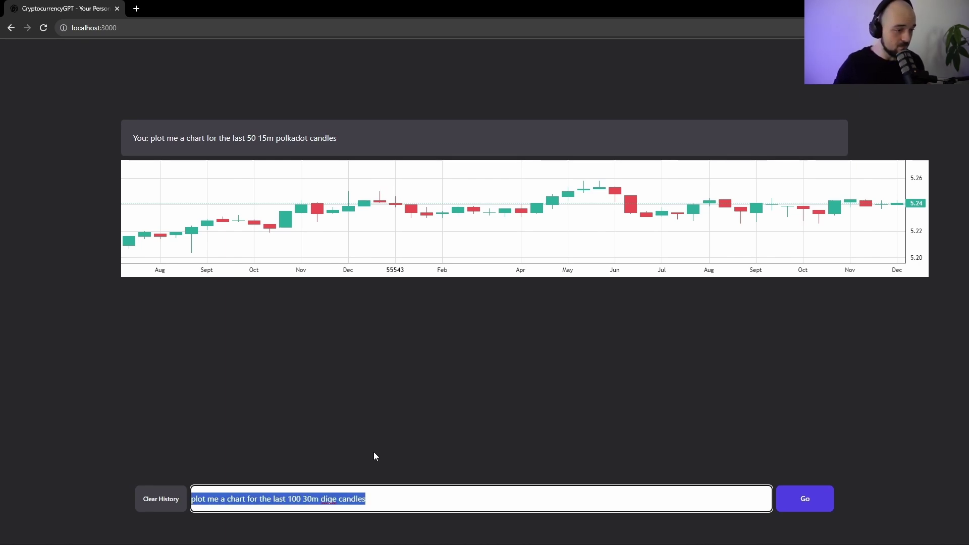
{"action": "left_click", "coordinate": [328, 498]}
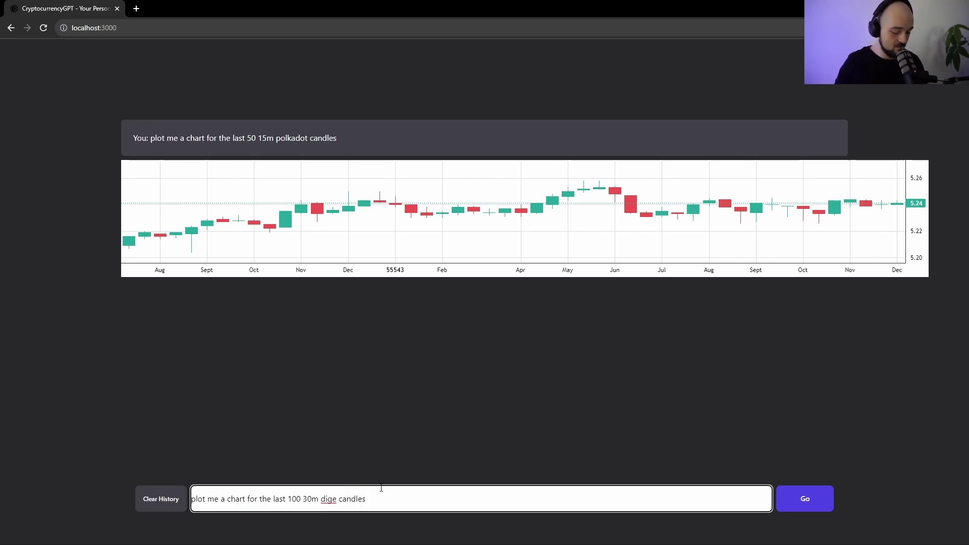
{"action": "key", "text": "BackSpace"}
{"action": "type", "text": "o"}
{"action": "key", "text": "ctrl+a"}
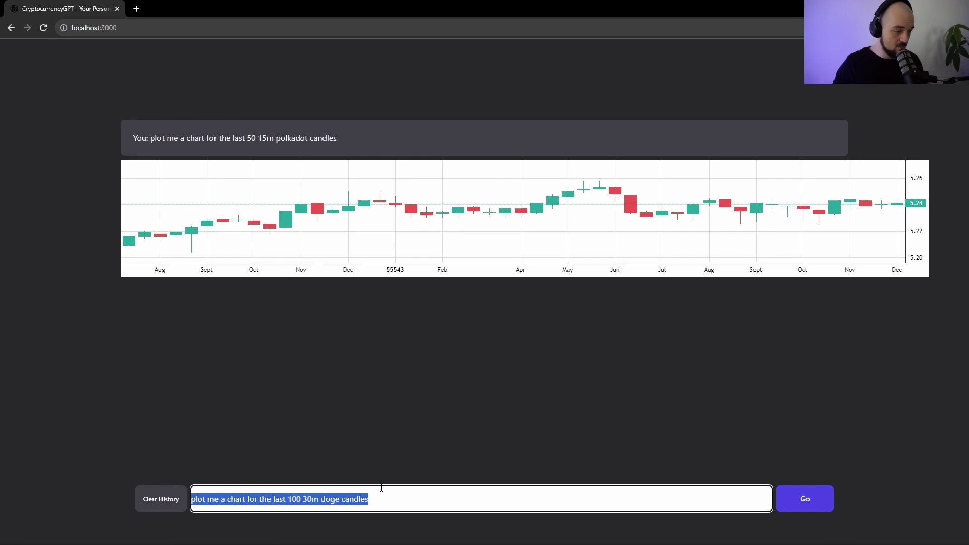
{"action": "left_click", "coordinate": [164, 504]}
- Send 'plot me a chart for the last 100 30m doge candles', charting prices near 0.08
{"action": "triple_click", "coordinate": [314, 490]}
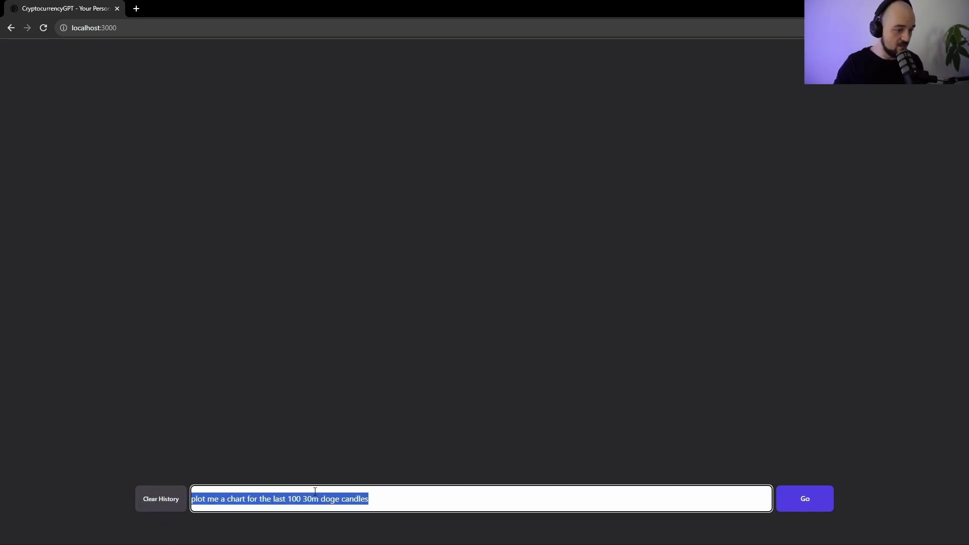
{"action": "left_click", "coordinate": [314, 490]}
{"action": "left_click", "coordinate": [805, 499]}
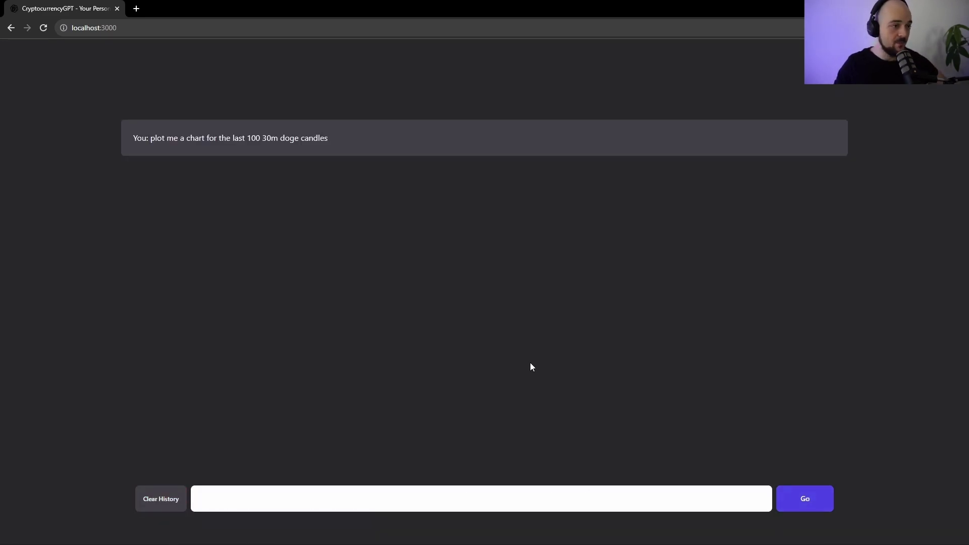
{"action": "left_click", "coordinate": [313, 502]}
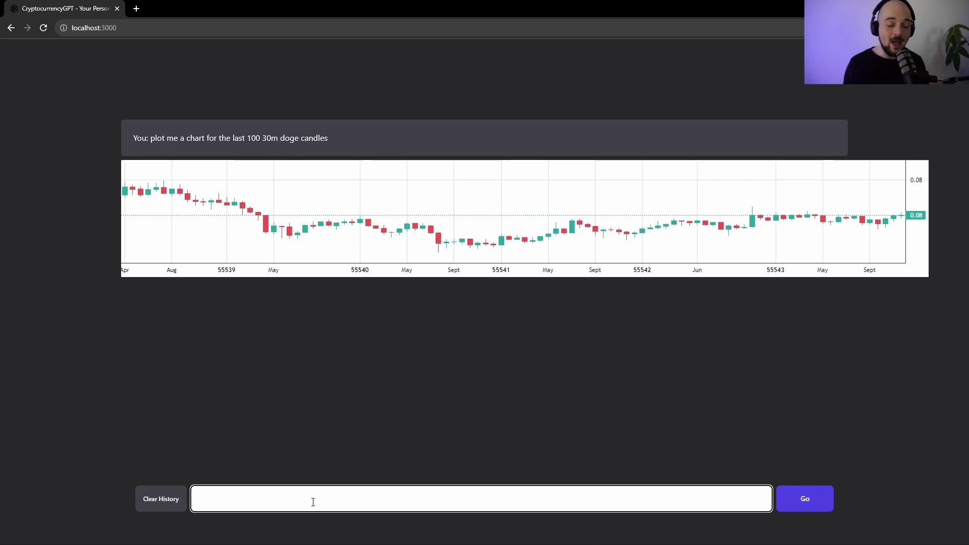